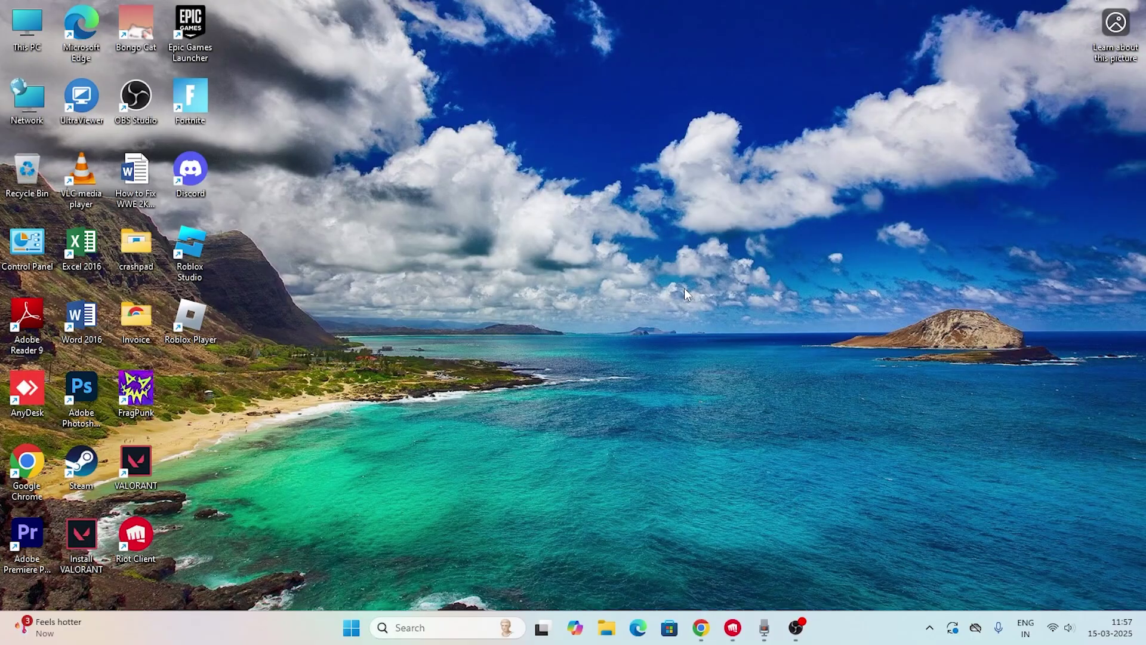
# Minimize the Riot Client and open the VALORANT shortcut's Properties
pyautogui.click(740, 614)
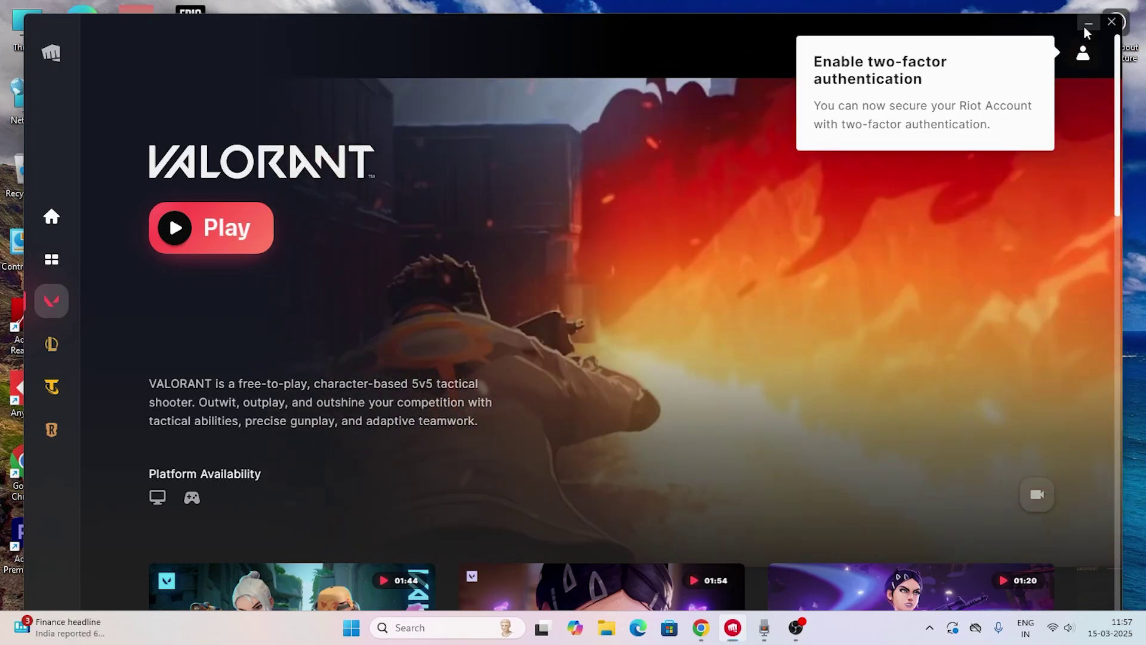
pyautogui.click(1086, 33)
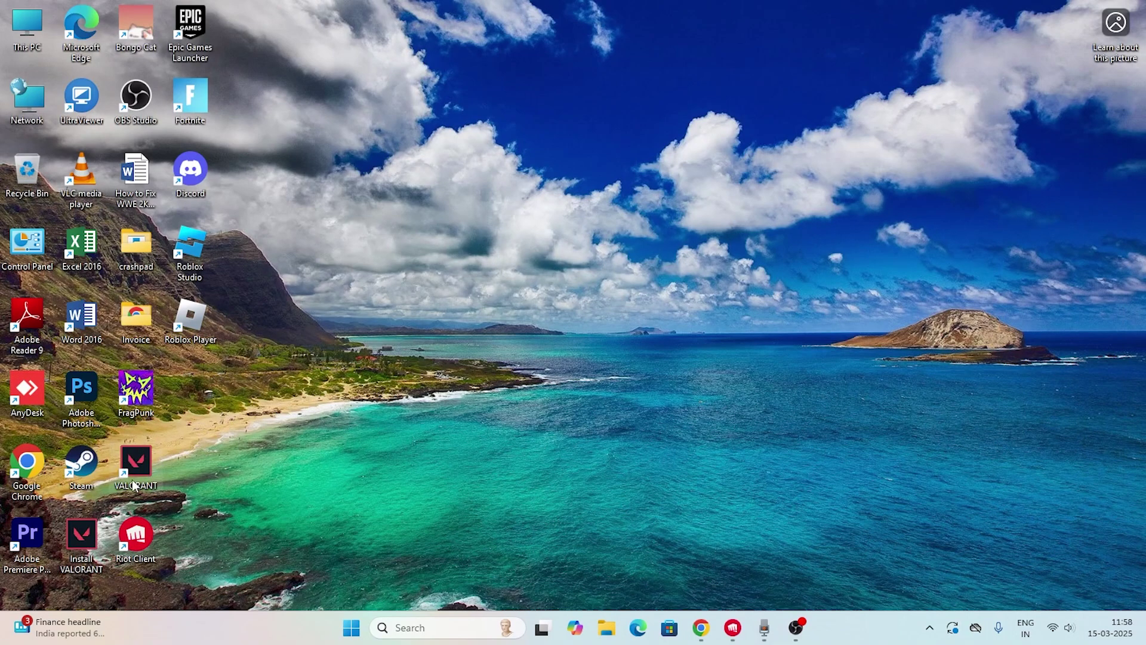
pyautogui.rightClick(148, 486)
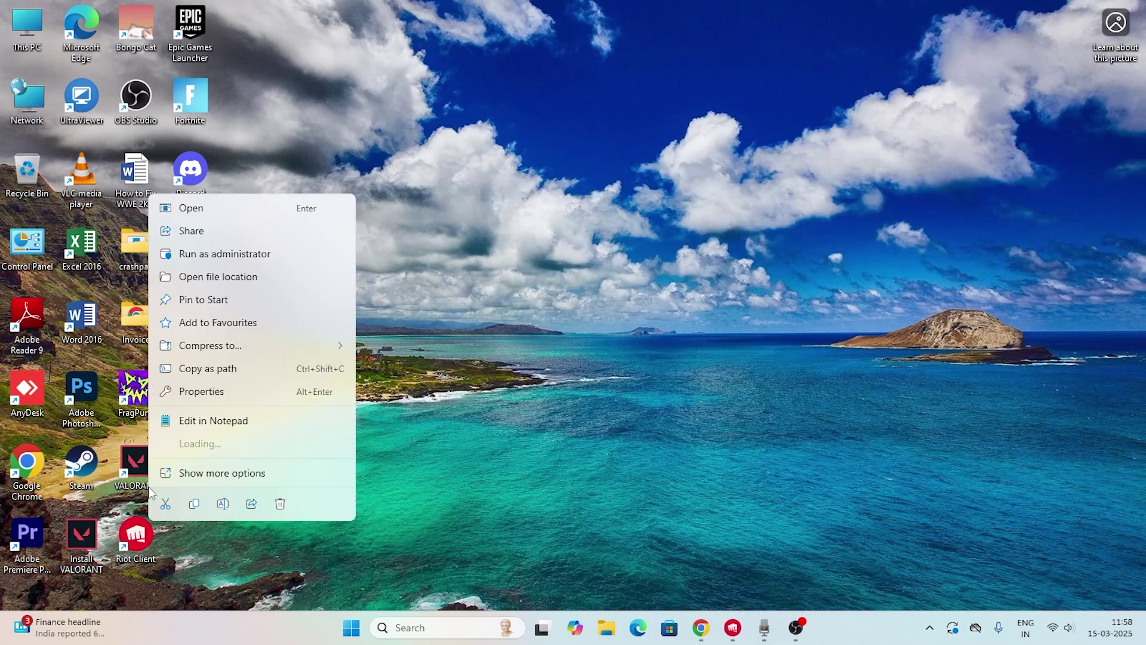
pyautogui.click(228, 475)
pyautogui.click(229, 475)
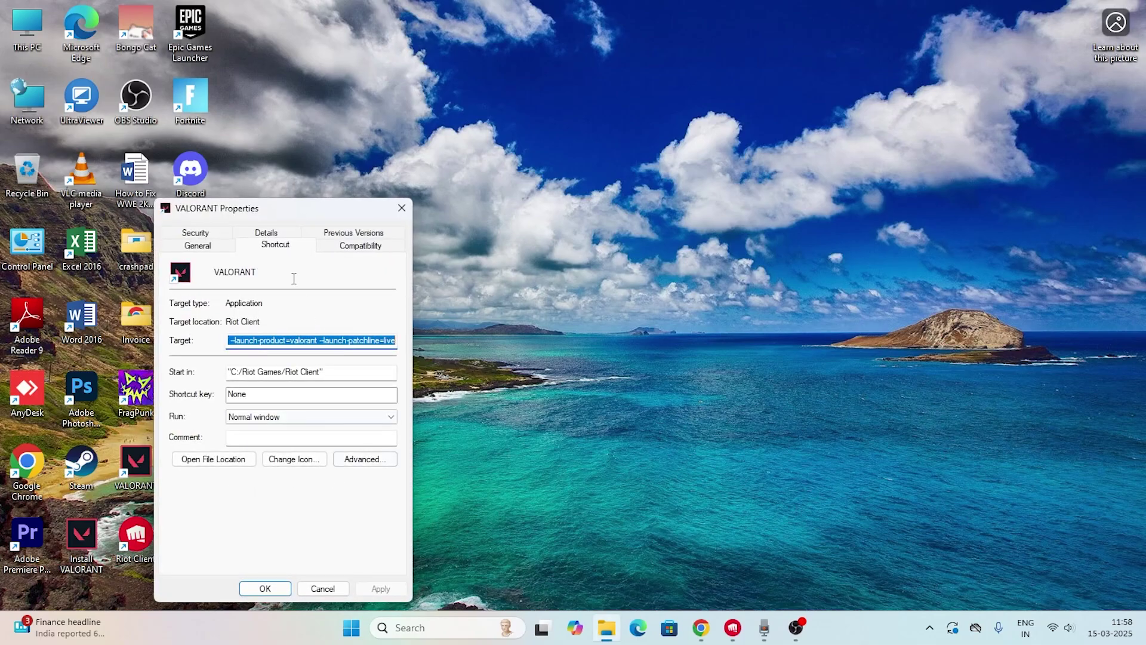
# Enable Run as administrator and Disable full-screen optimisations under Compatibility, then apply
pyautogui.click(350, 246)
pyautogui.moveTo(346, 214); pyautogui.dragTo(473, 52)
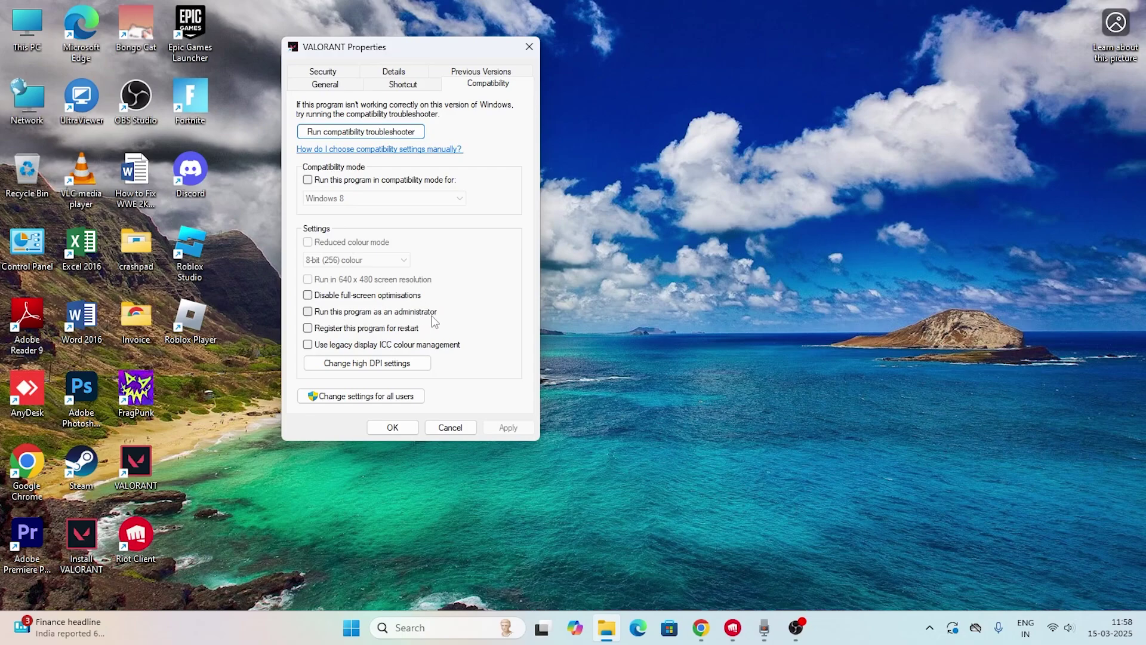
pyautogui.click(307, 312)
pyautogui.click(307, 294)
pyautogui.click(508, 427)
pyautogui.click(392, 427)
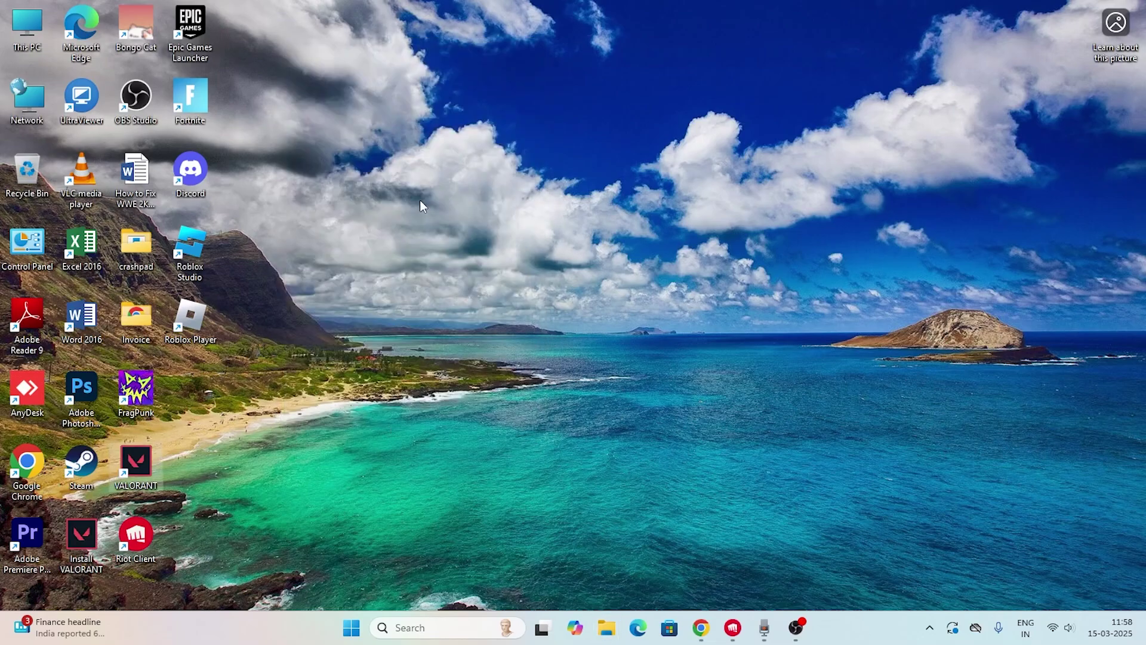
# Refresh the desktop and restore the Riot Client's VALORANT launcher window
pyautogui.rightClick(420, 200)
pyautogui.click(456, 261)
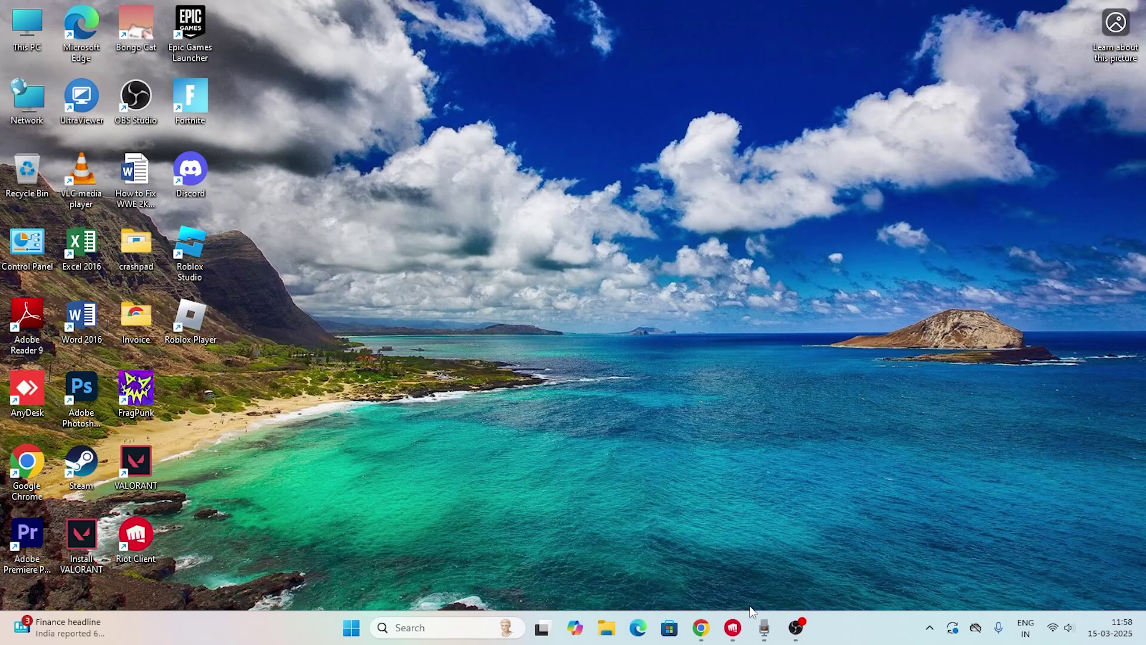
pyautogui.click(733, 628)
pyautogui.click(733, 627)
pyautogui.click(736, 624)
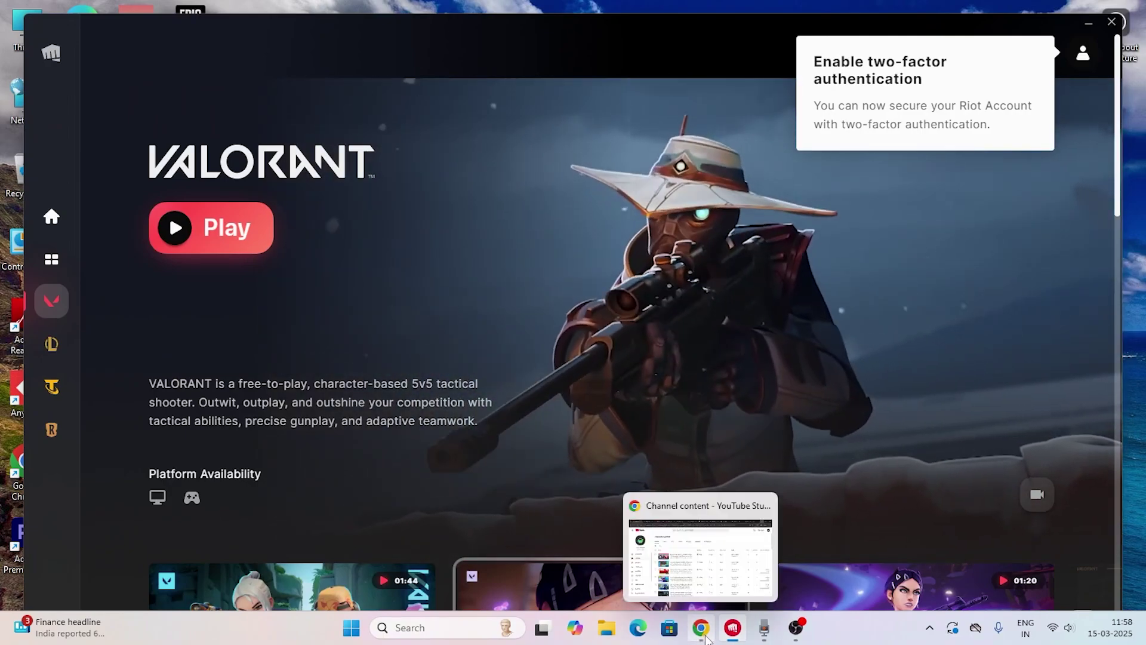
# Bring Chrome forward and accept the cookie notice on the GeForce Drivers tab
pyautogui.click(701, 627)
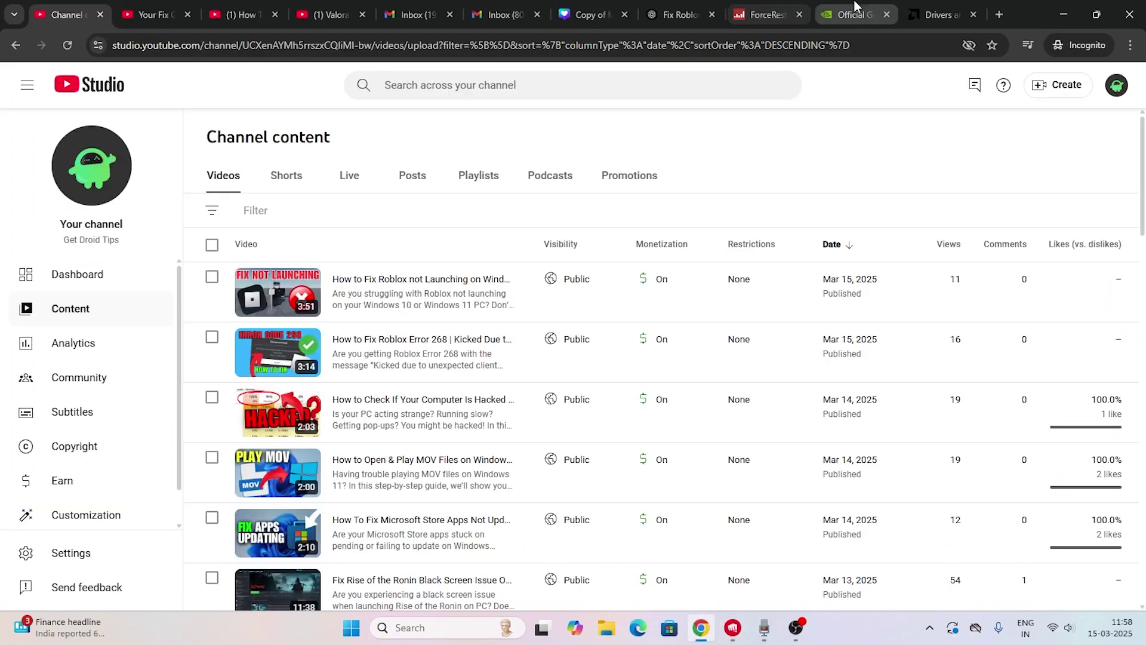
pyautogui.click(788, 11)
pyautogui.click(836, 5)
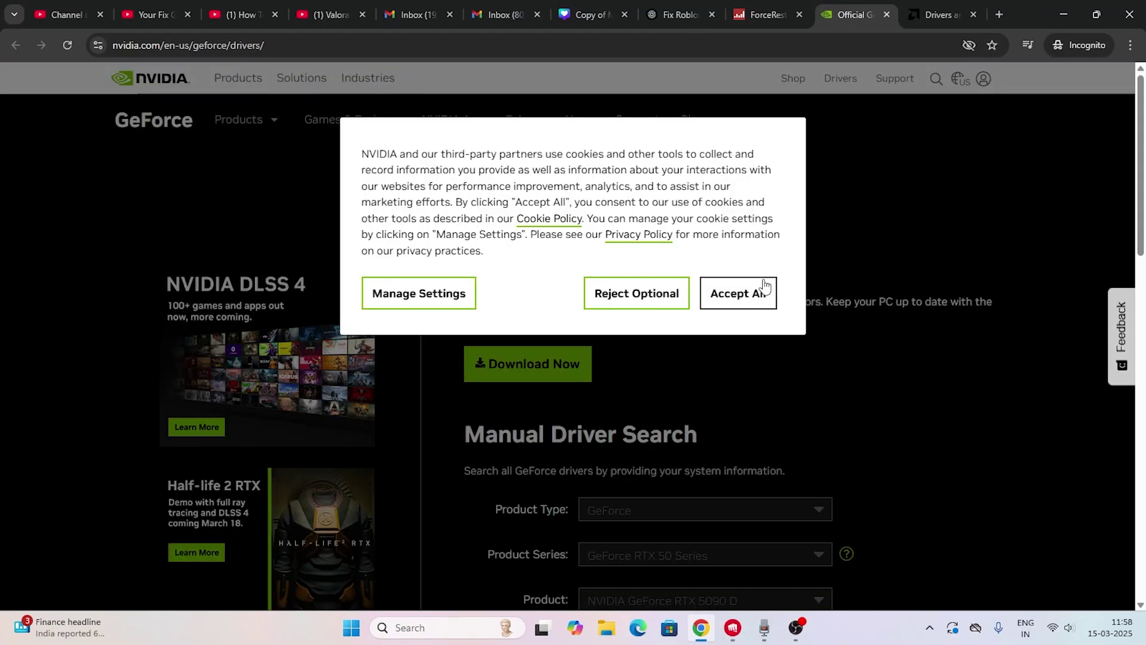
pyautogui.click(759, 291)
pyautogui.click(912, 7)
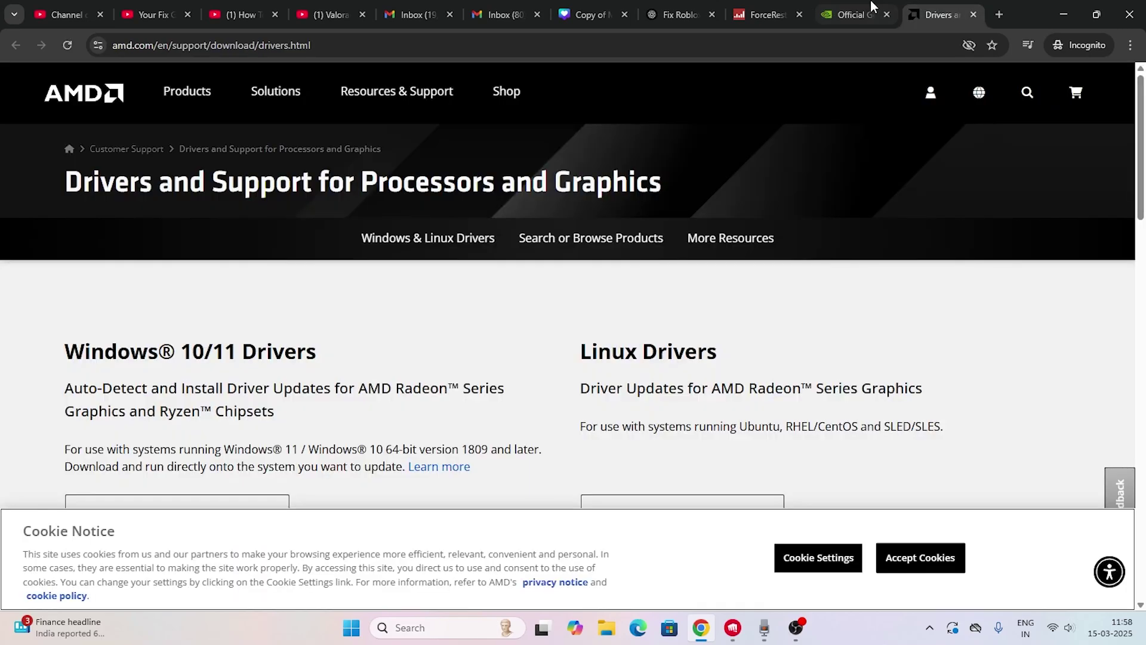
pyautogui.click(854, 13)
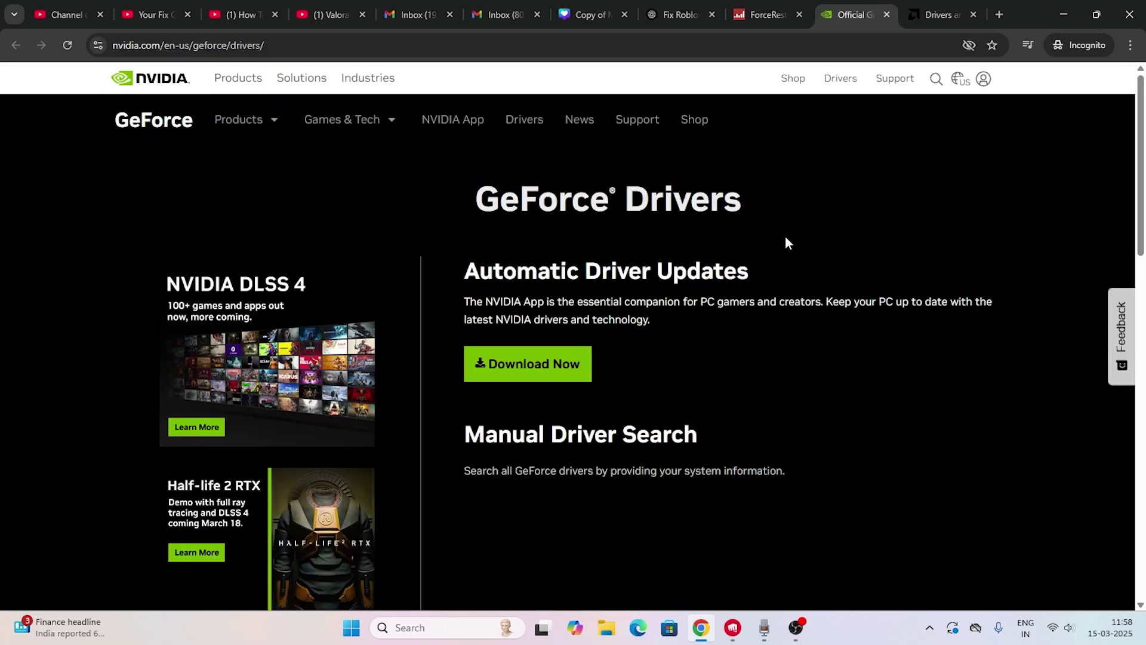
pyautogui.click(945, 9)
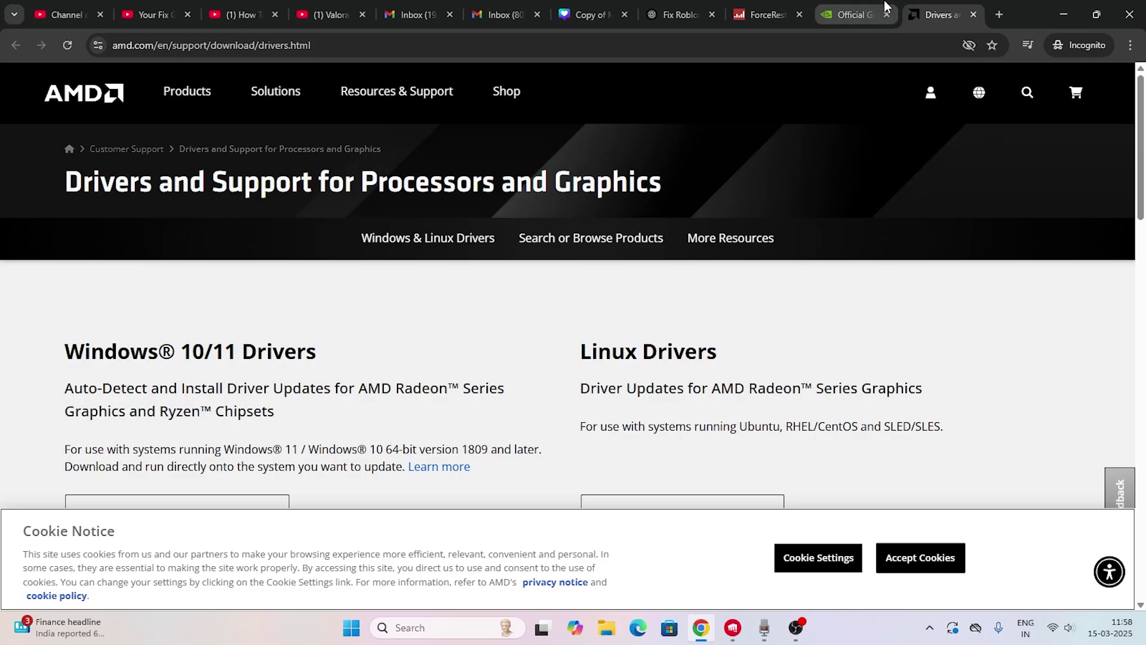
pyautogui.click(855, 14)
pyautogui.scroll(-3, 945, 237)
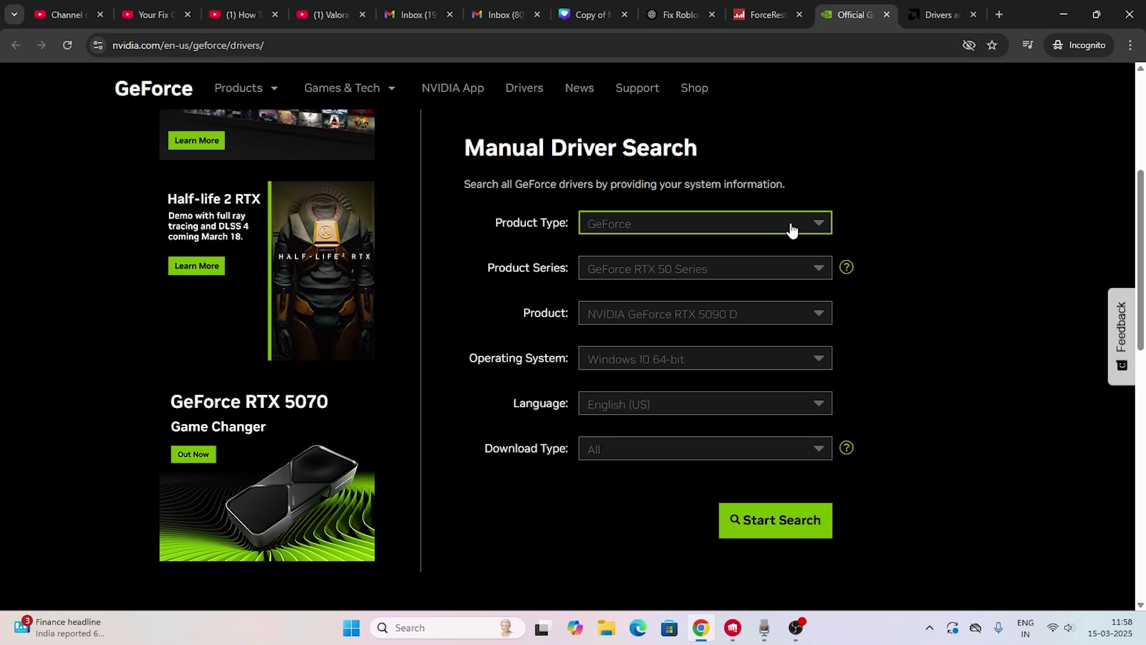
# Search drivers for GeForce RTX 50 Series, RTX 5090 D, Windows 11, and open Game Ready Driver 572.70
pyautogui.click(686, 226)
pyautogui.click(648, 247)
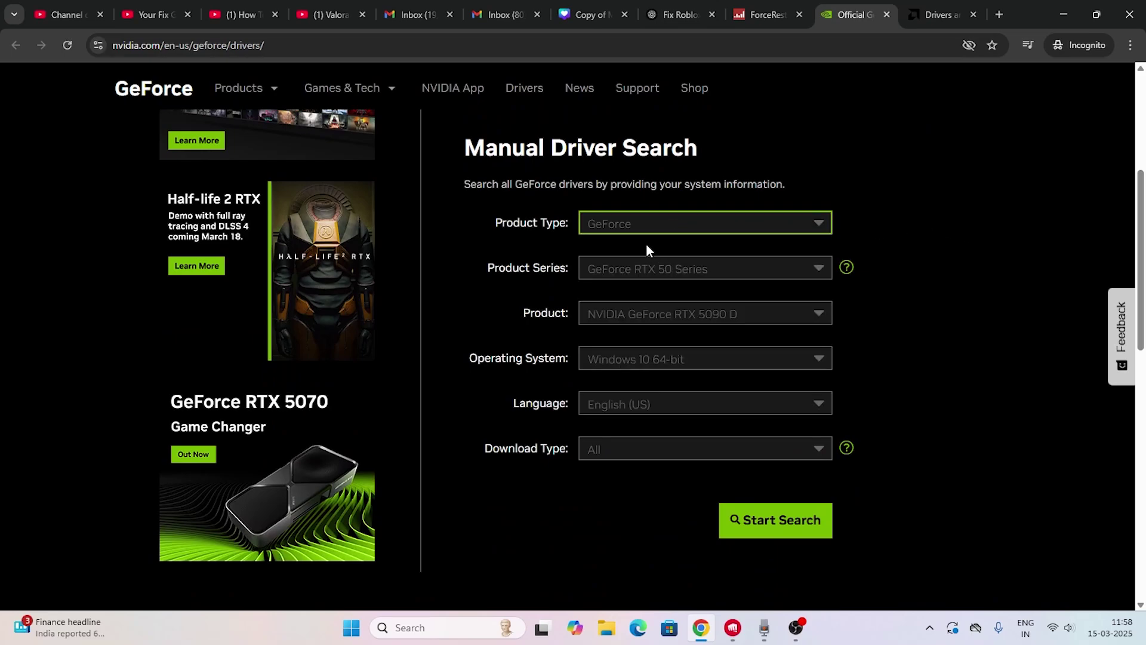
pyautogui.click(624, 277)
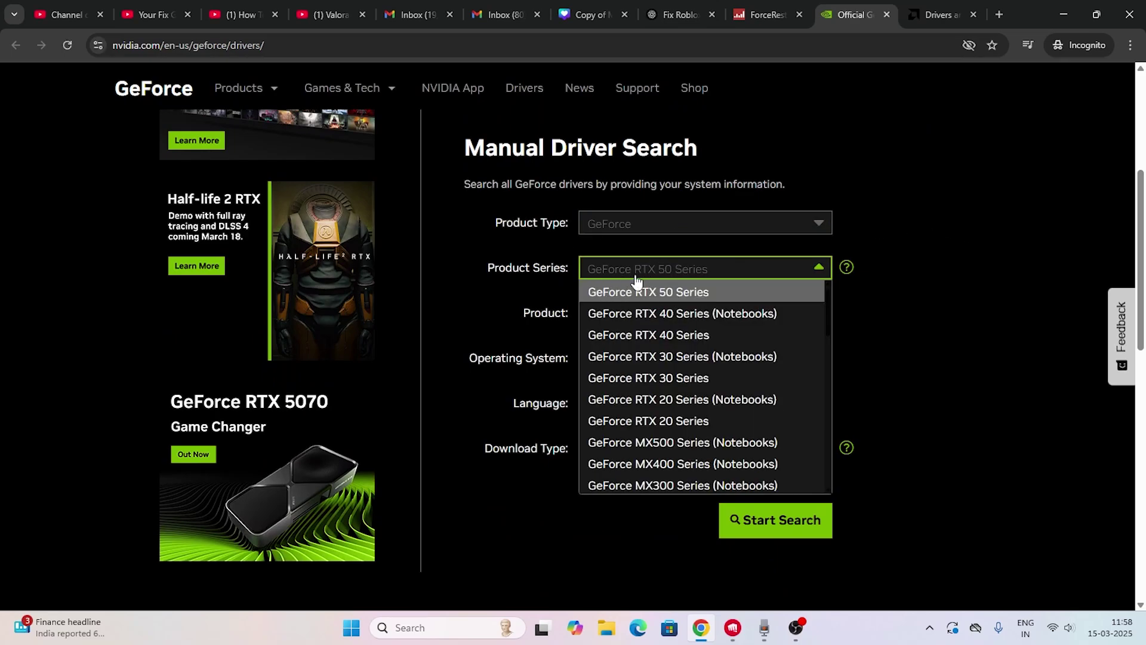
pyautogui.click(690, 293)
pyautogui.click(642, 314)
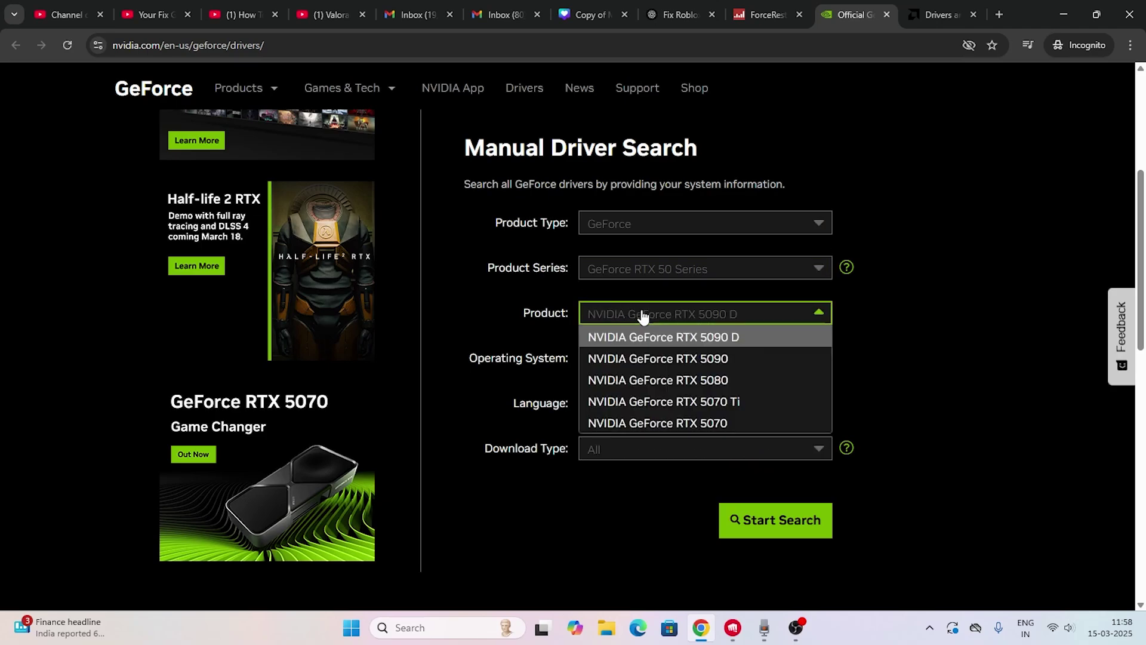
pyautogui.click(671, 340)
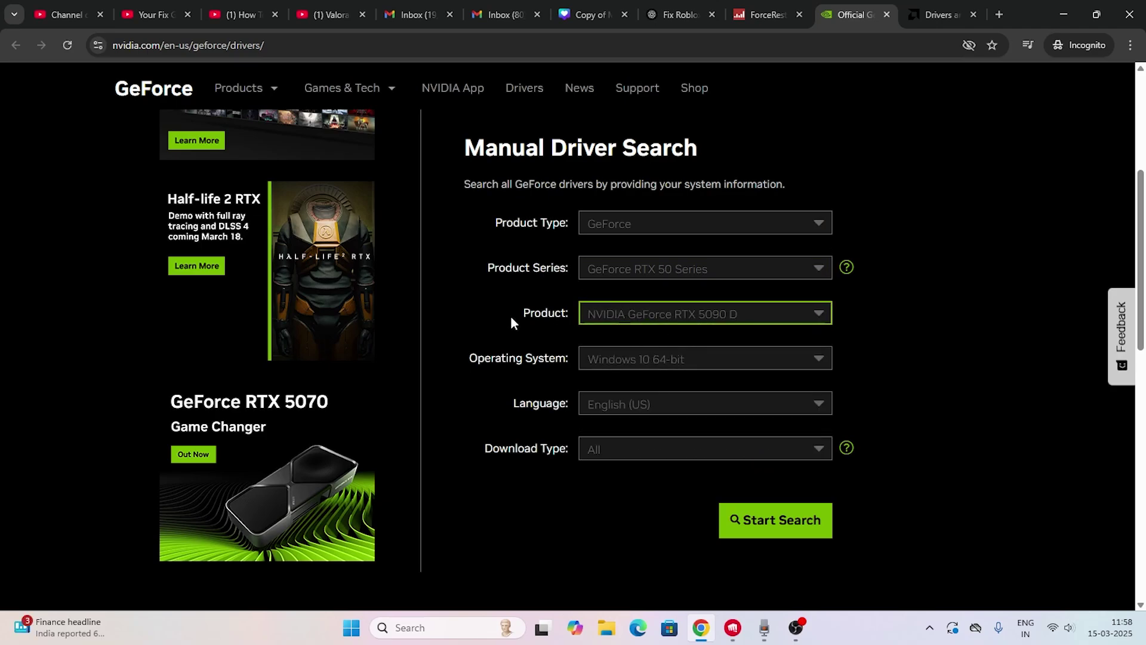
pyautogui.click(632, 360)
pyautogui.click(636, 400)
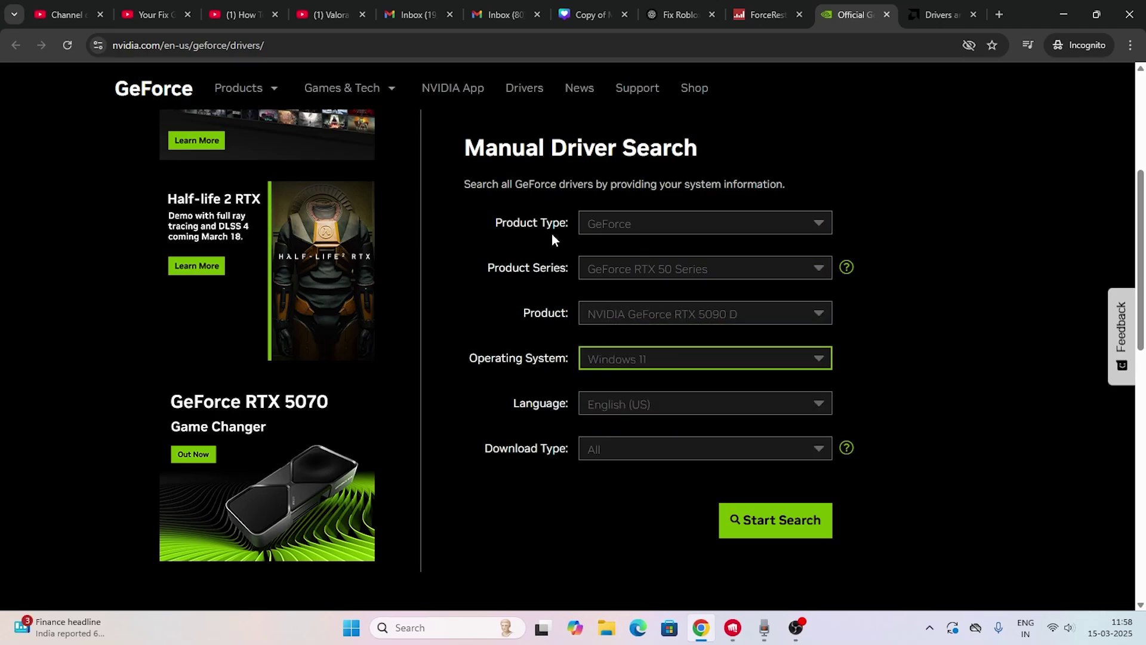
pyautogui.click(779, 528)
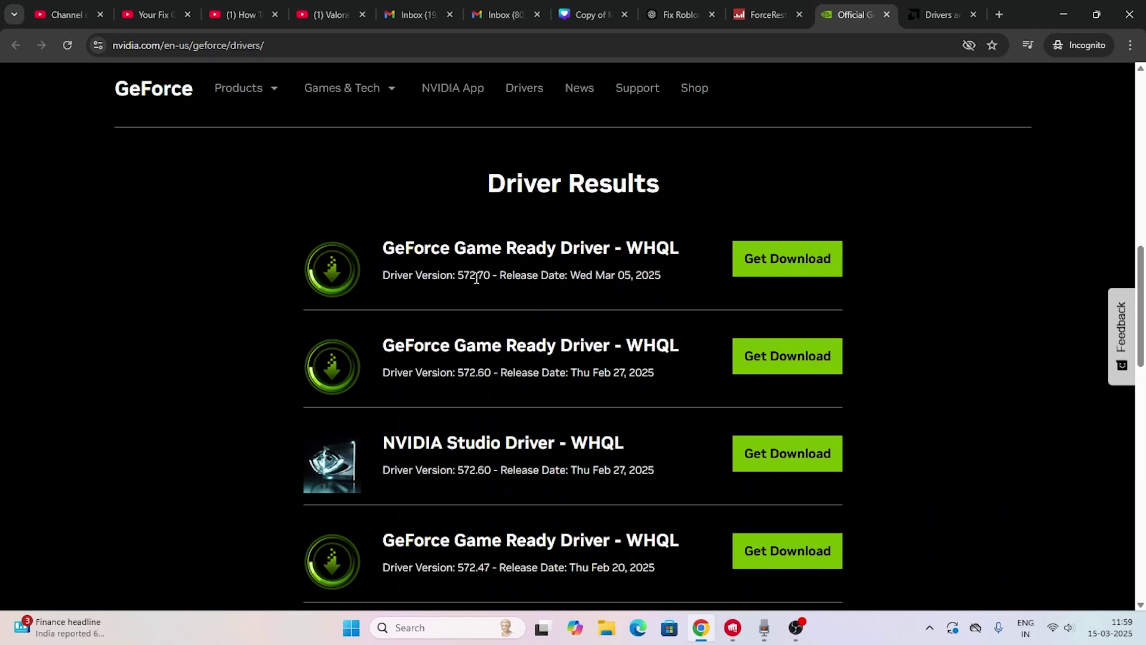
pyautogui.click(816, 269)
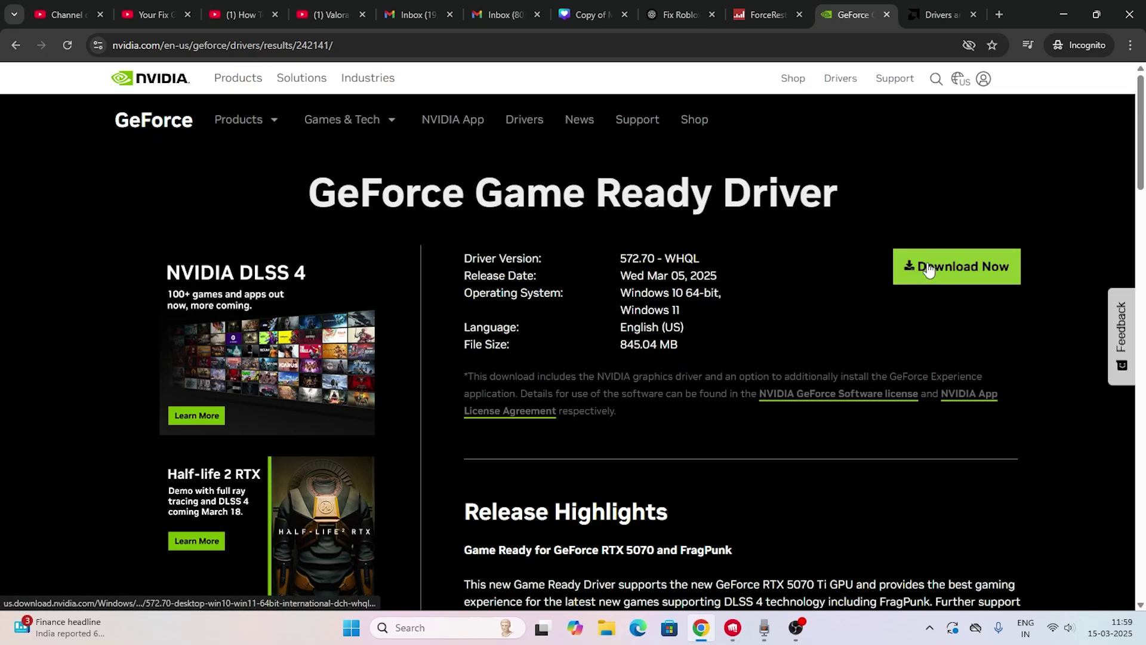
pyautogui.click(941, 14)
# Load AMD drivers for Graphics > Radeon RX 5000 Series > RX 5700, then minimize the browser
pyautogui.scroll(-4, 609, 215)
pyautogui.scroll(-8, 593, 214)
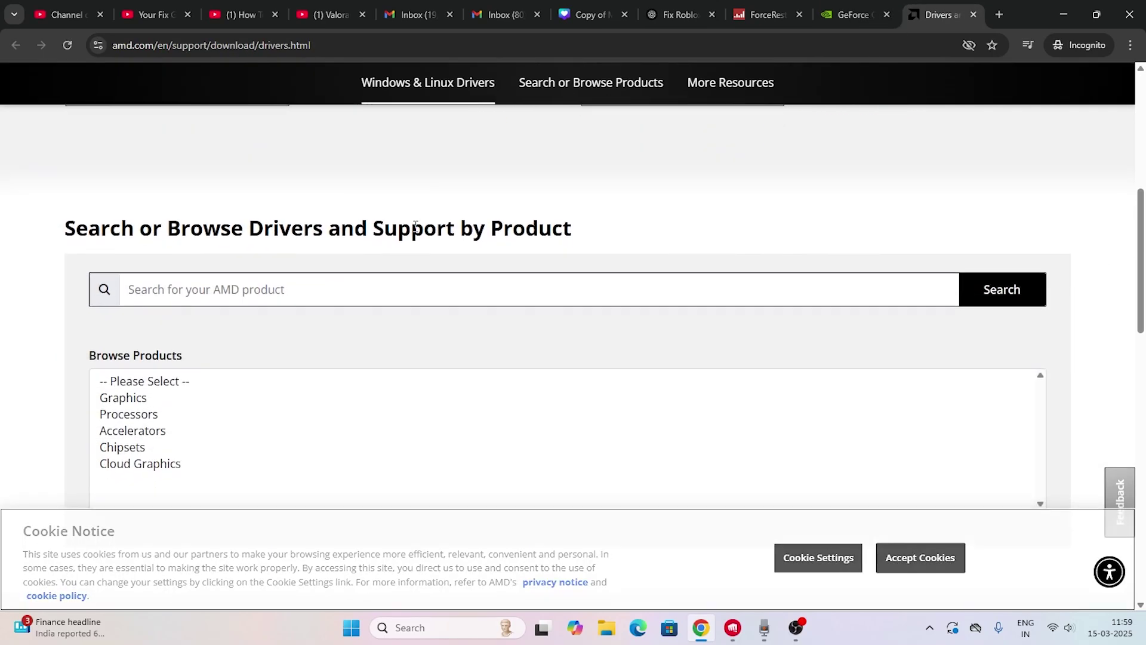
pyautogui.click(124, 183)
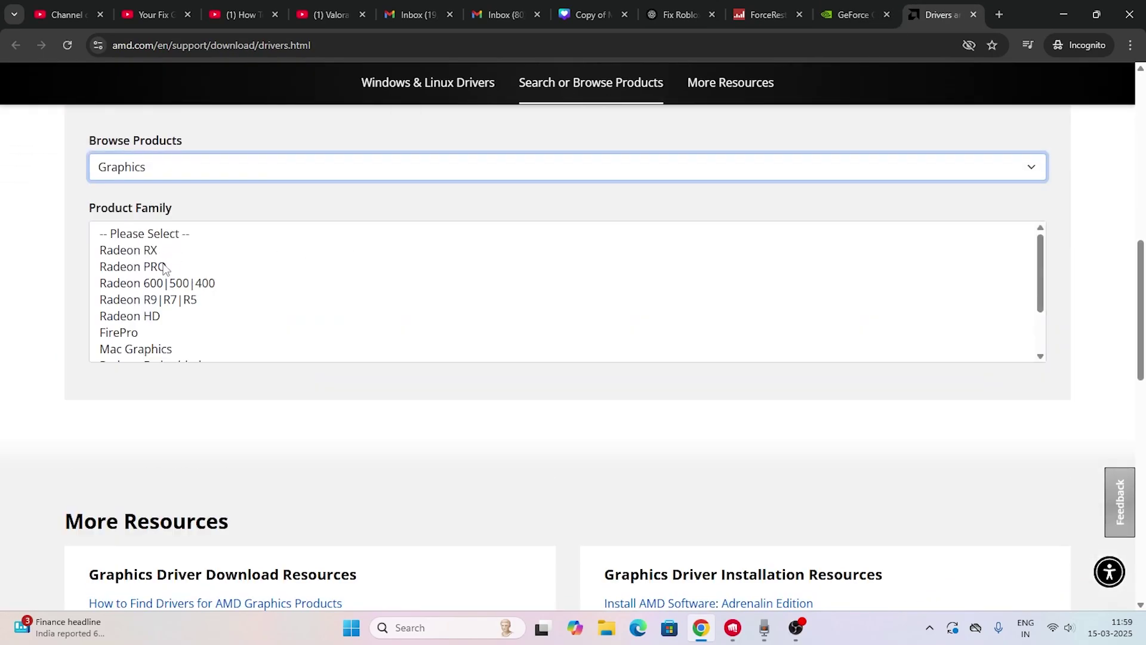
pyautogui.click(154, 251)
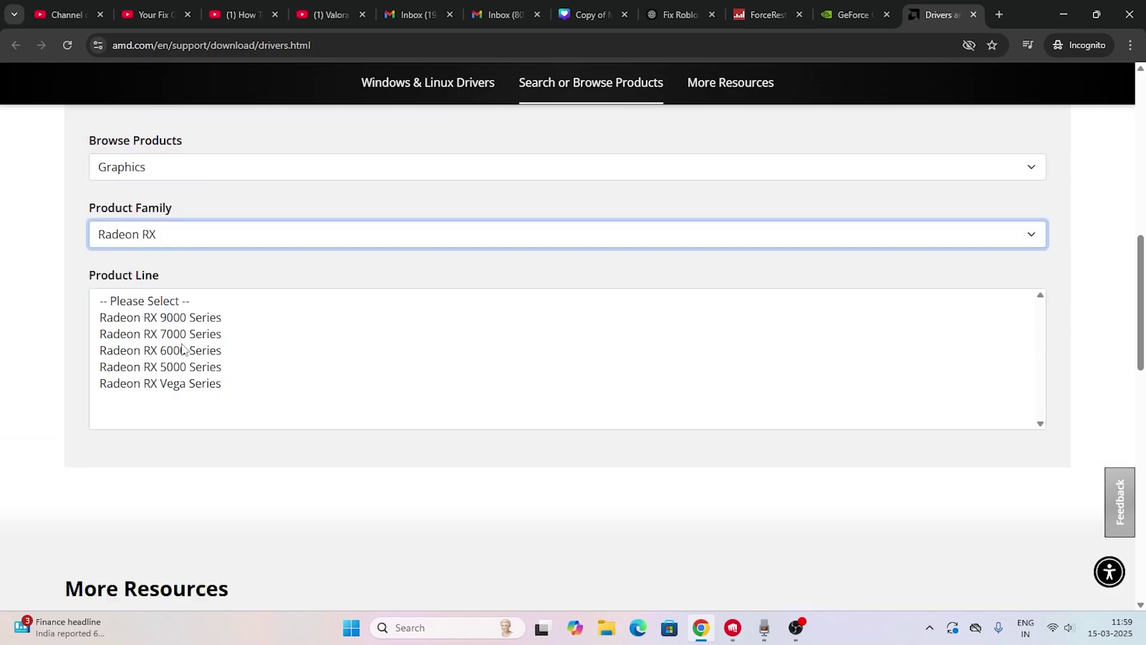
pyautogui.click(185, 369)
pyautogui.click(193, 418)
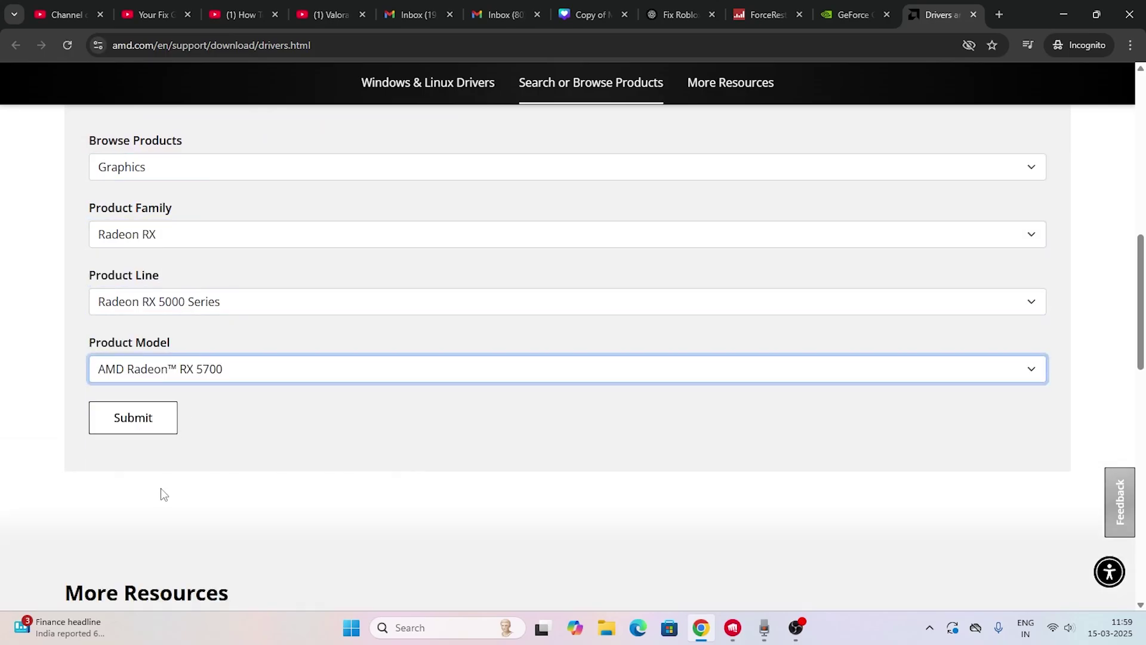
pyautogui.click(125, 425)
pyautogui.scroll(-1, 256, 325)
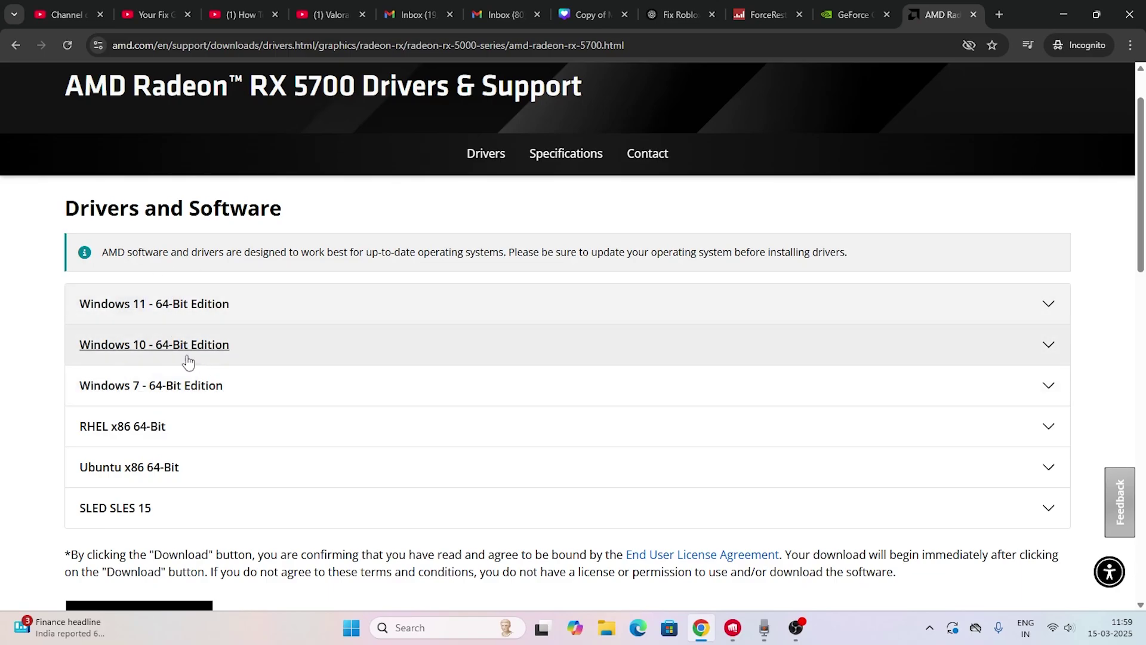
pyautogui.click(1061, 17)
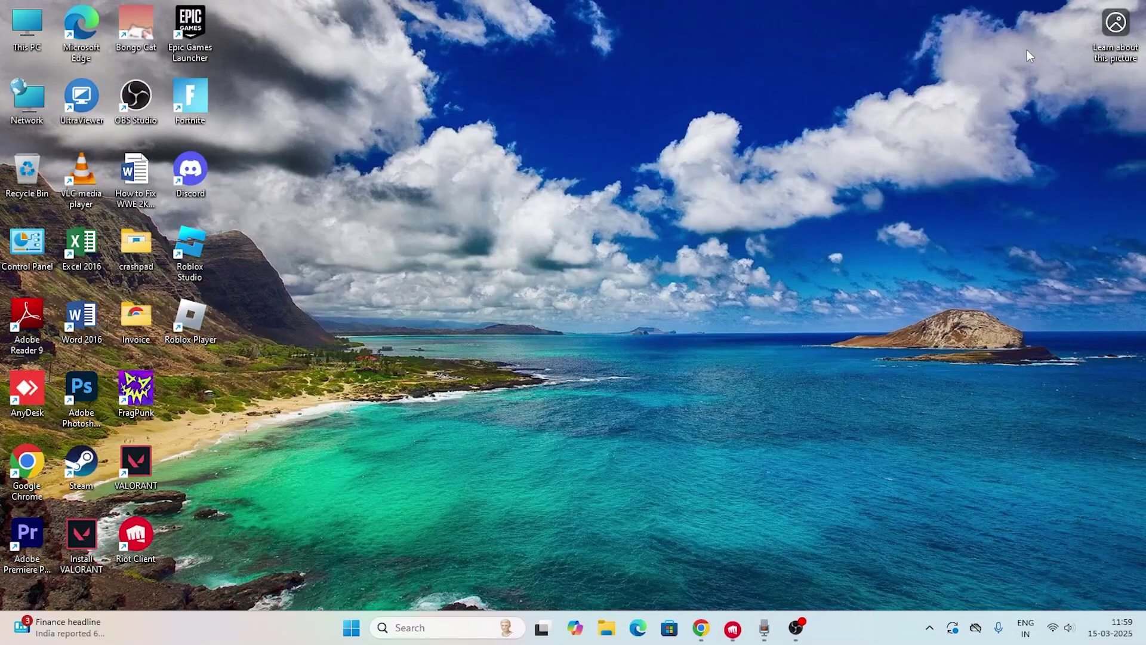
# Minimize the Riot Client and open %localappdata% from the Run dialog
pyautogui.click(1086, 24)
pyautogui.click(435, 623)
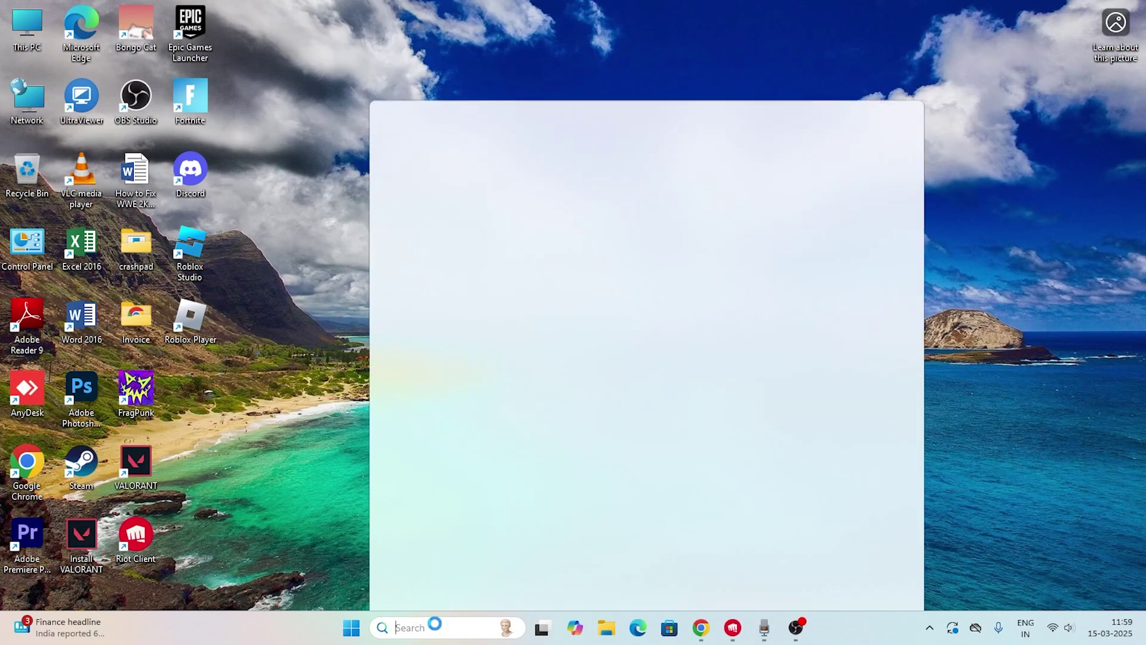
pyautogui.write('run')
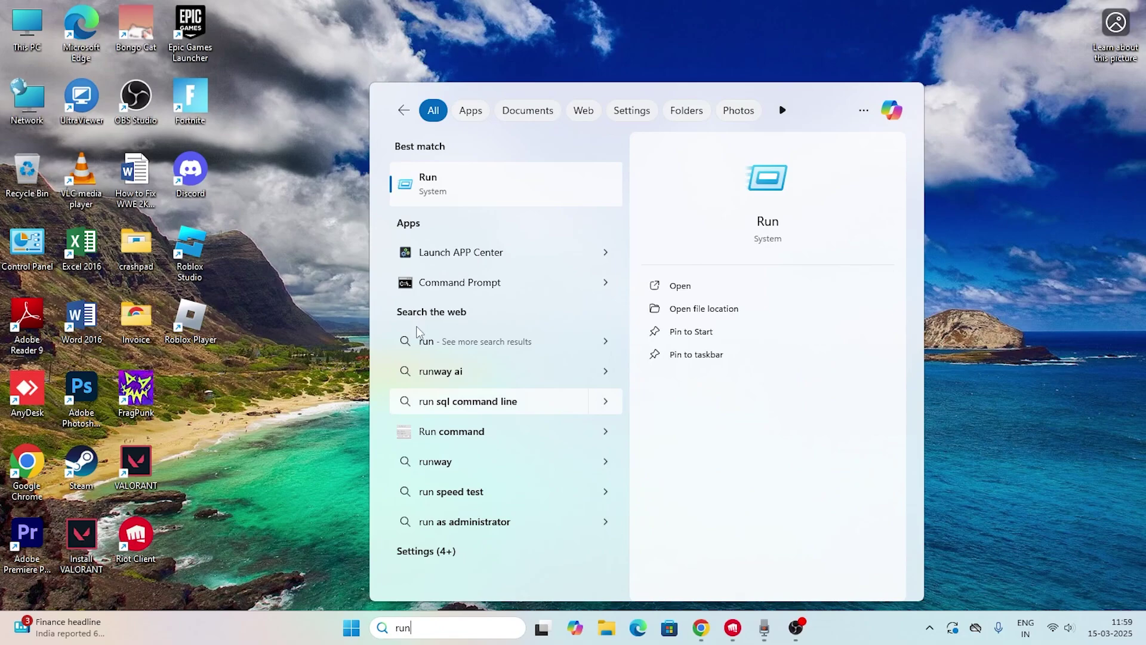
pyautogui.click(453, 193)
pyautogui.click(284, 466)
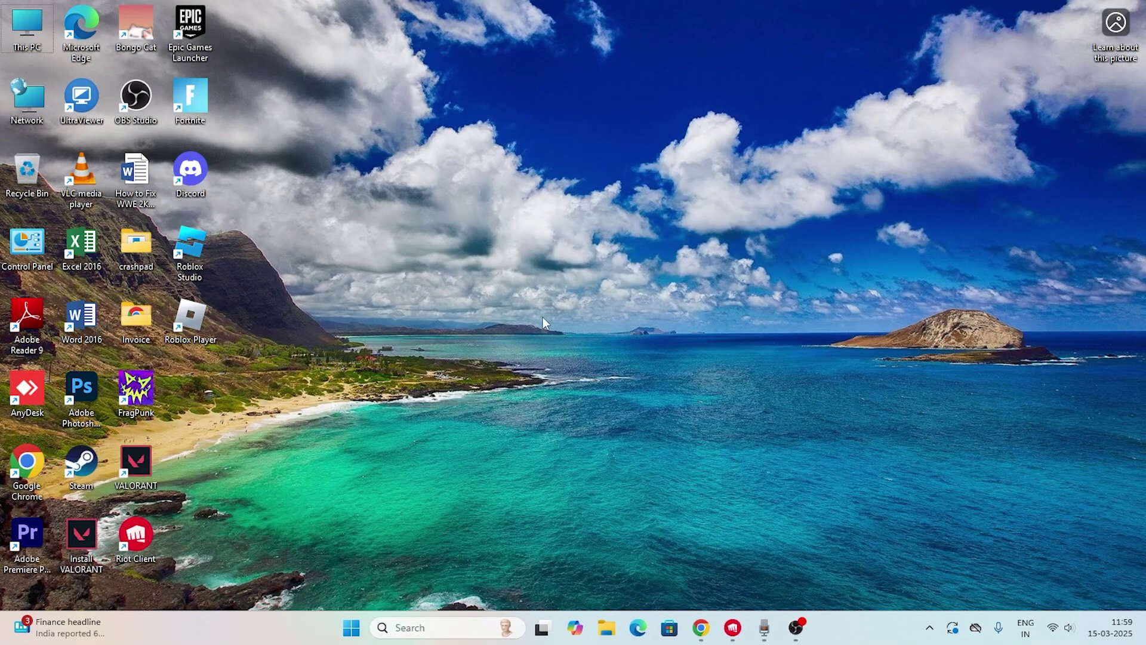
pyautogui.press('super+r')
pyautogui.moveTo(209, 467); pyautogui.dragTo(504, 168)
pyautogui.click(366, 237)
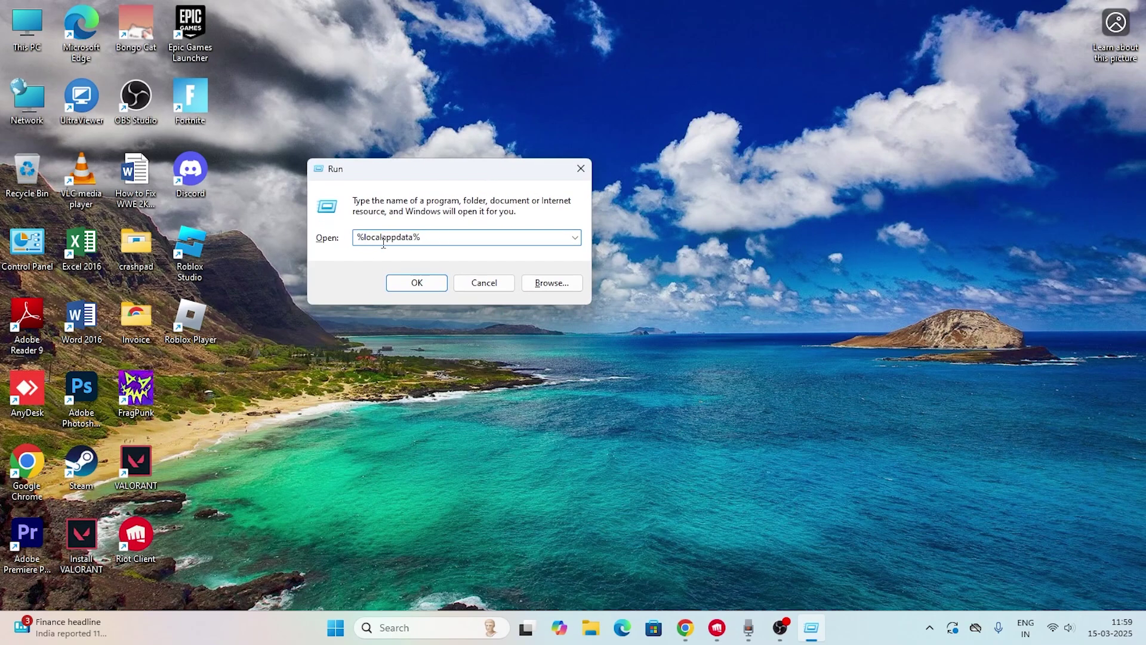
pyautogui.click(418, 283)
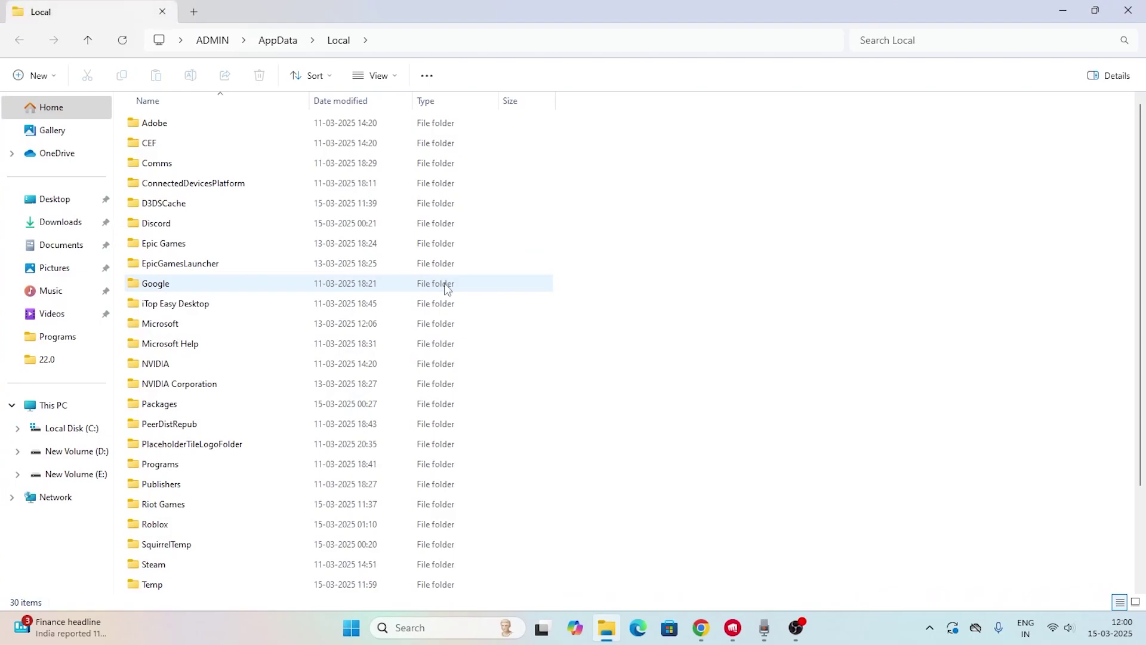
# Inspect the VALORANT folder in AppData\Local without deleting it
pyautogui.scroll(-2, 435, 277)
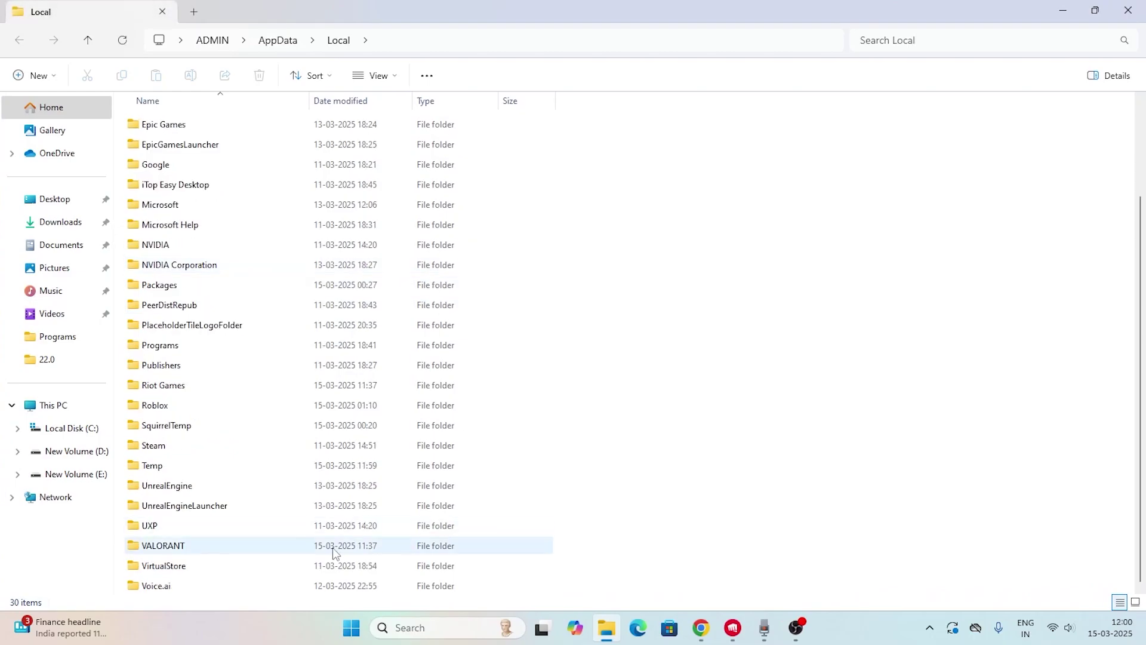
pyautogui.click(168, 547)
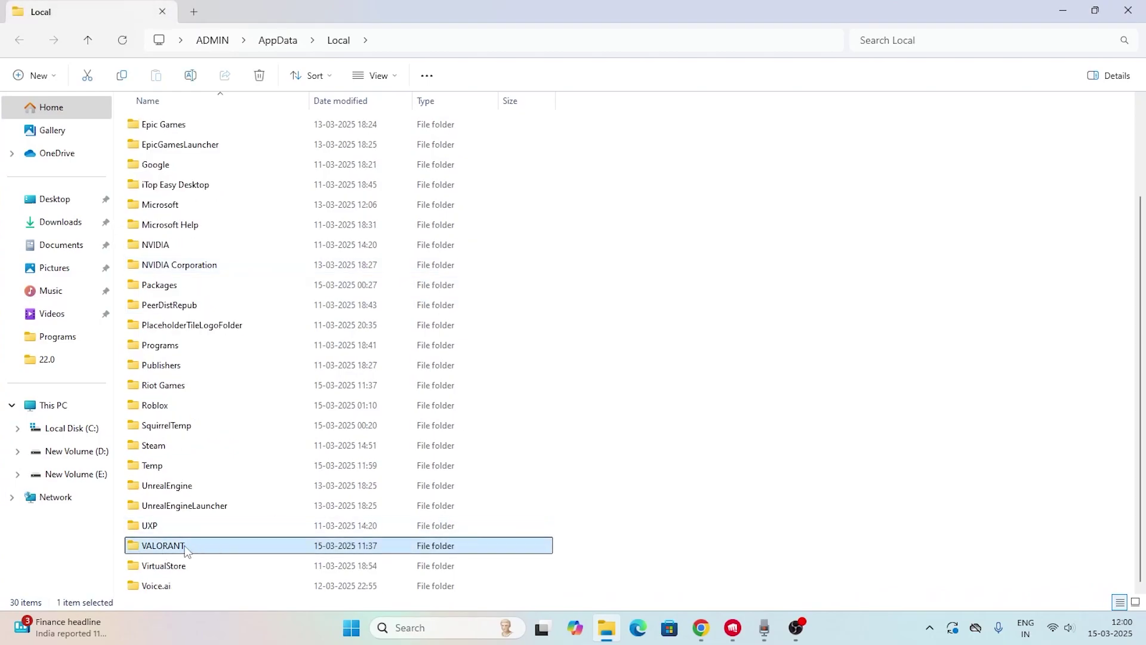
pyautogui.rightClick(186, 548)
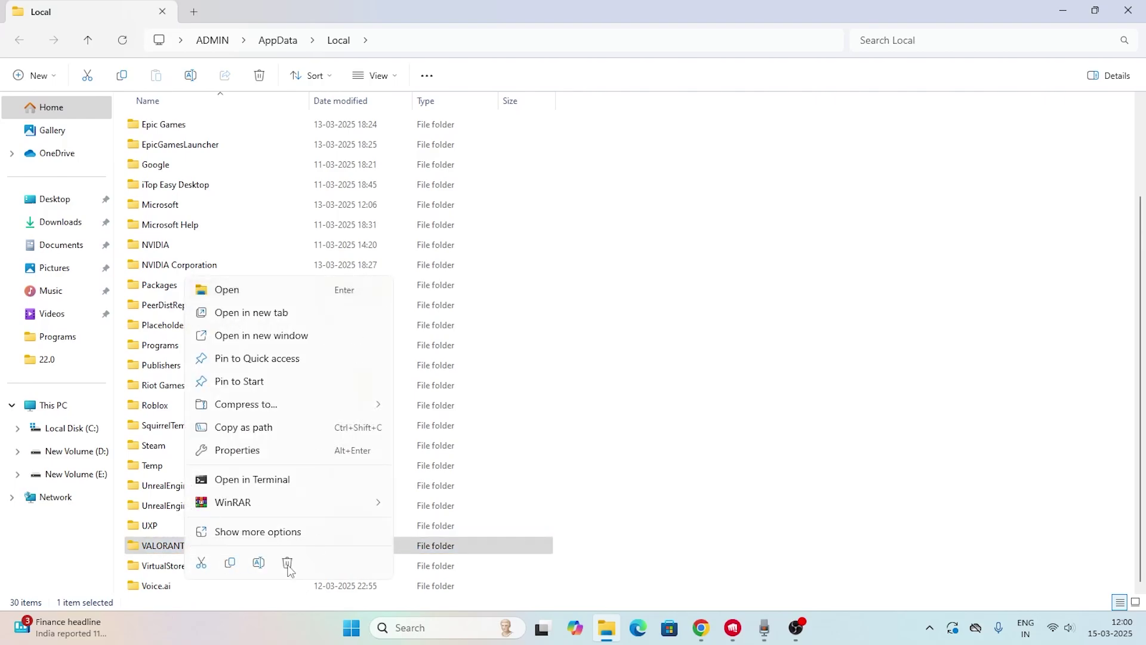
pyautogui.click(821, 405)
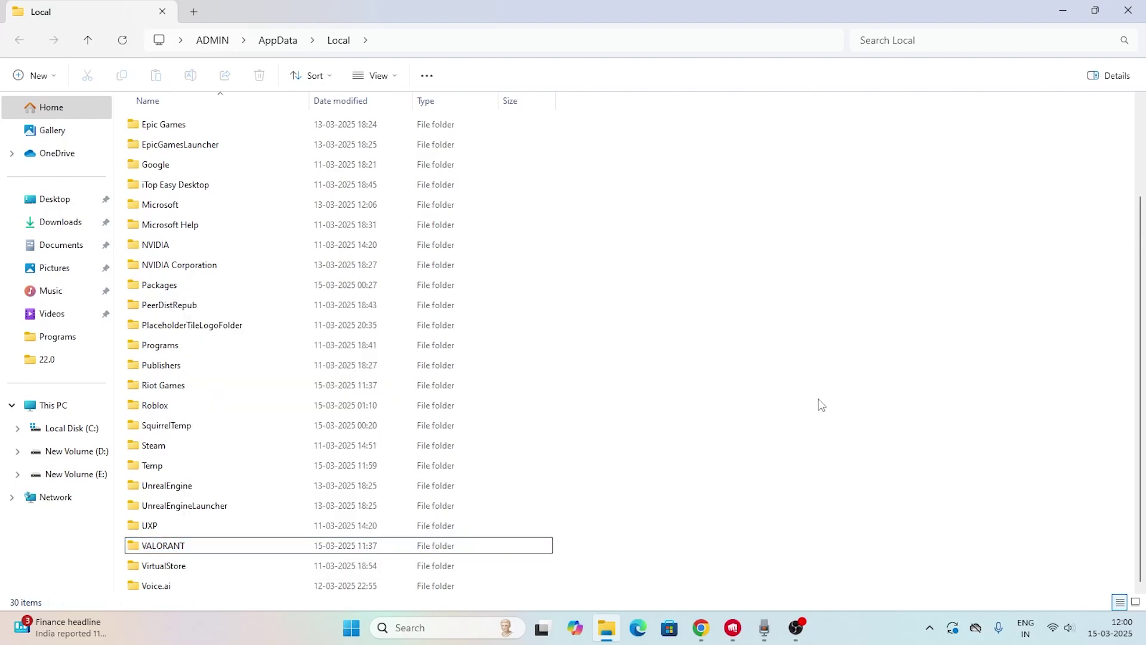
pyautogui.scroll(2, 267, 450)
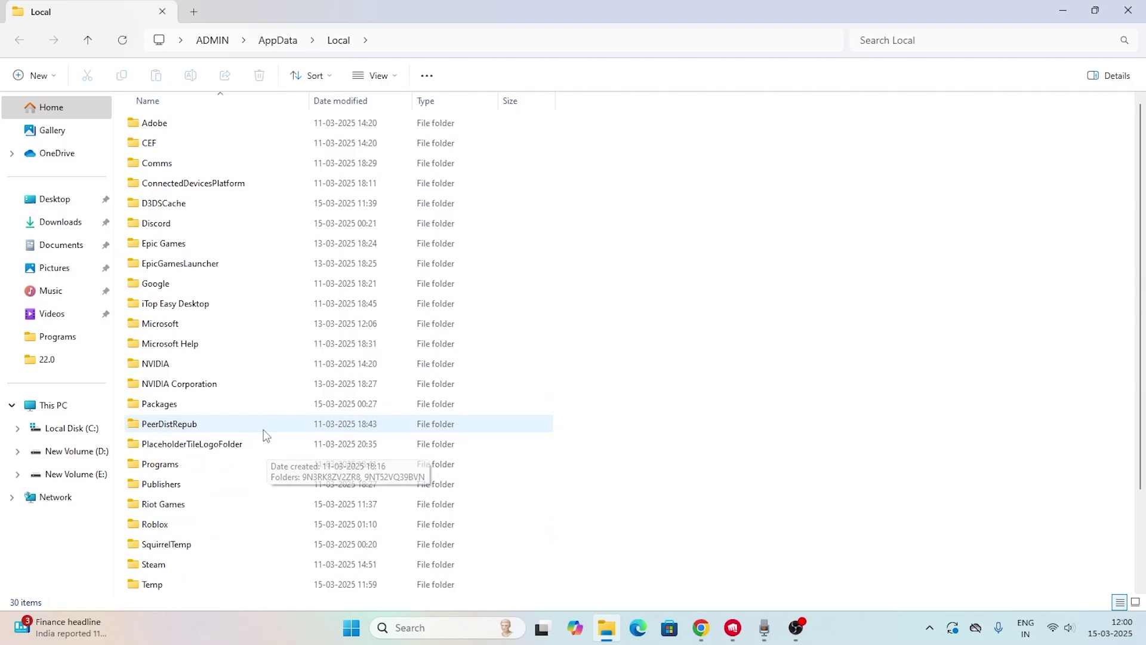
pyautogui.scroll(-2, 218, 281)
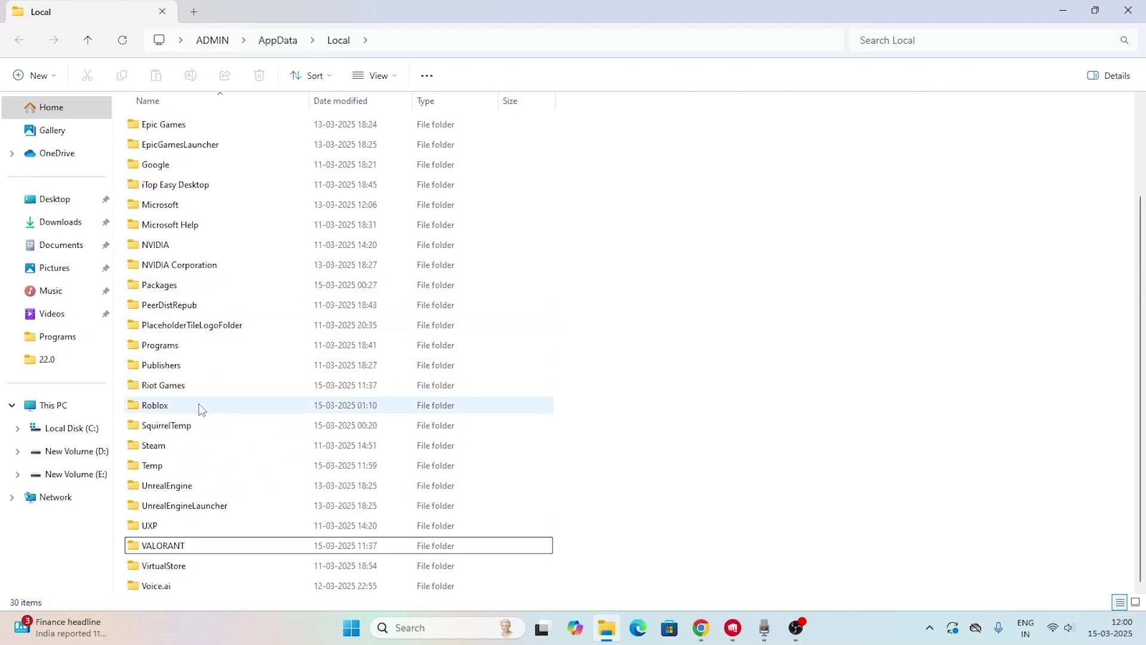
# Open Riot Games, inspect its VALORANT folder without deleting, and close File Explorer
pyautogui.doubleClick(187, 388)
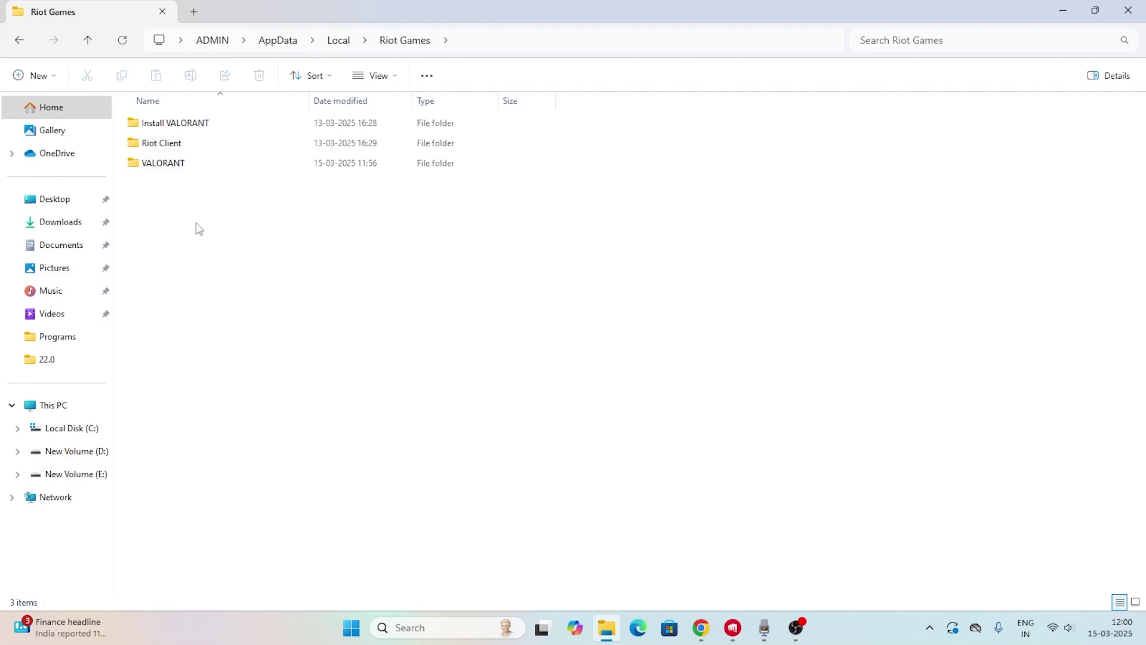
pyautogui.click(168, 169)
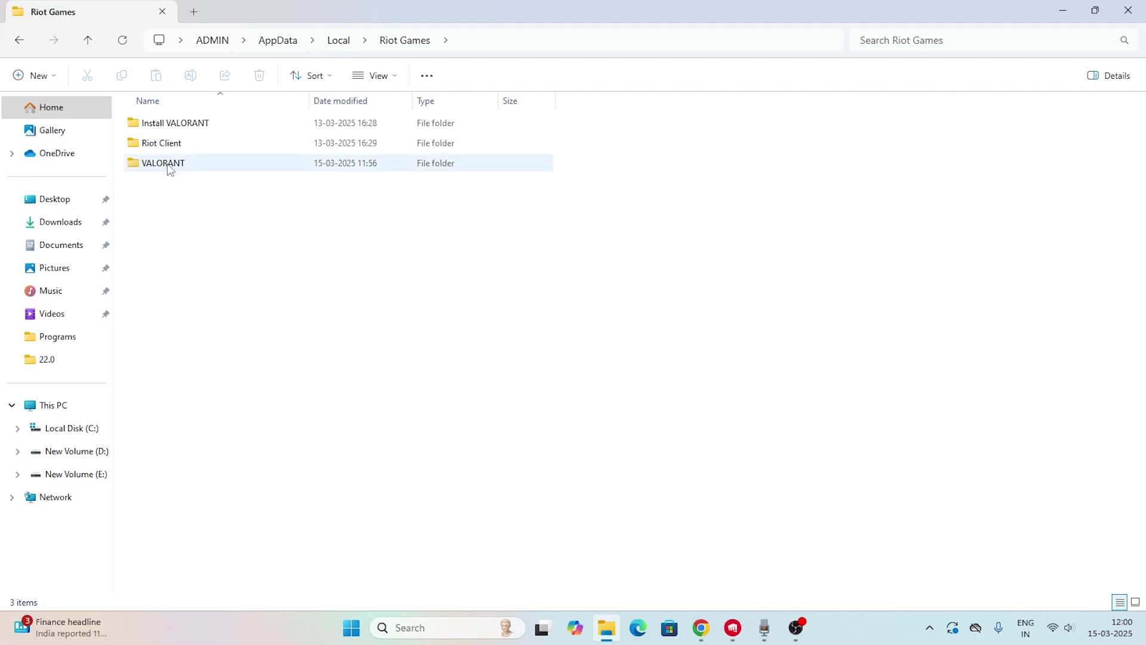
pyautogui.rightClick(169, 169)
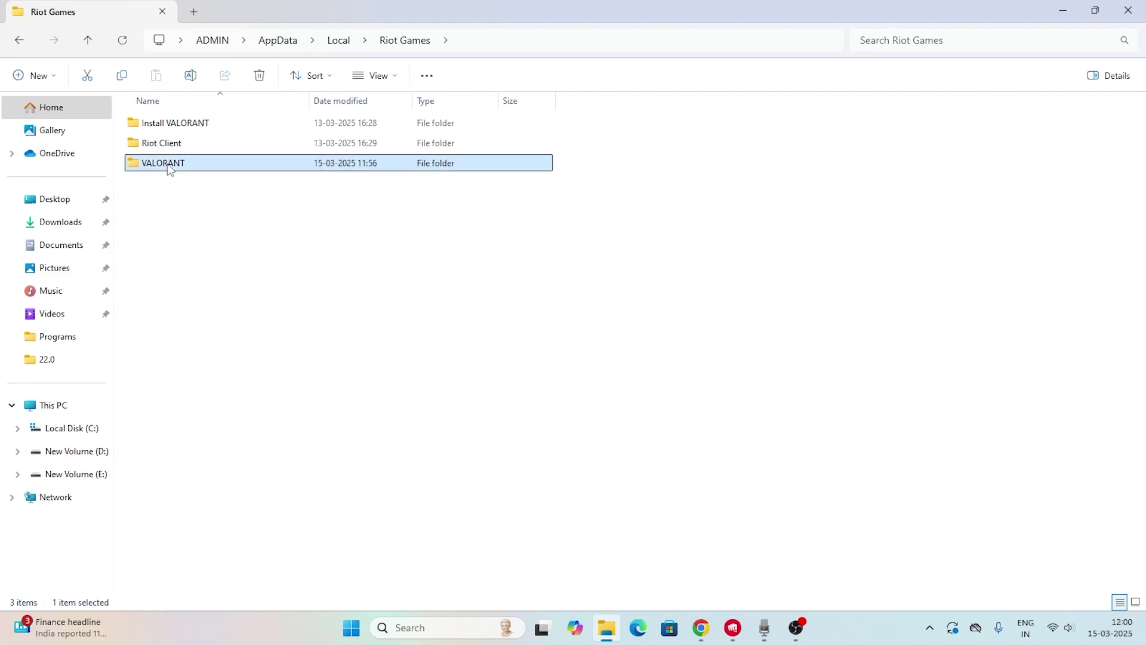
pyautogui.click(590, 316)
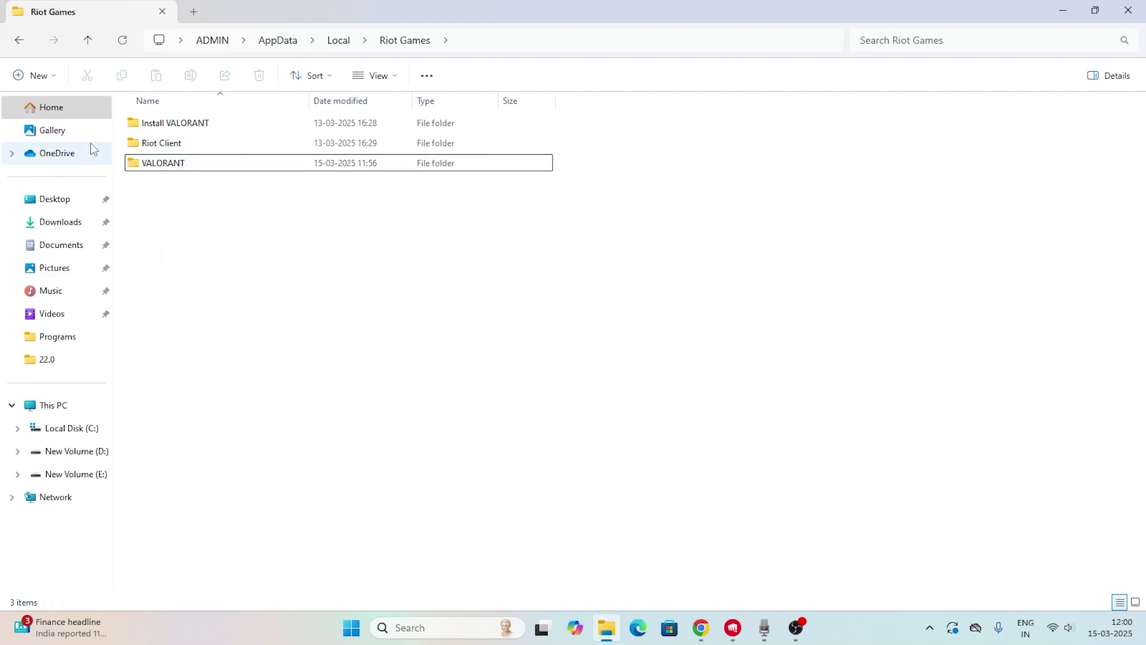
pyautogui.click(1128, 11)
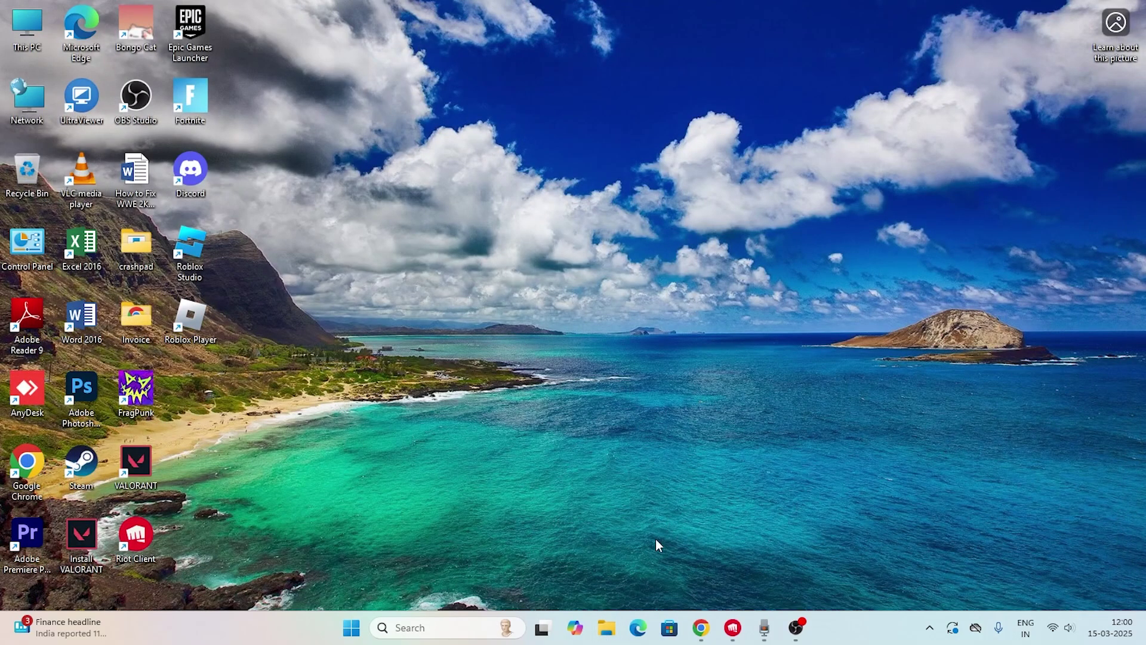
# On Local Disk (C:), check Program Files and Program Files (x86), then open Riot Games
pyautogui.click(607, 634)
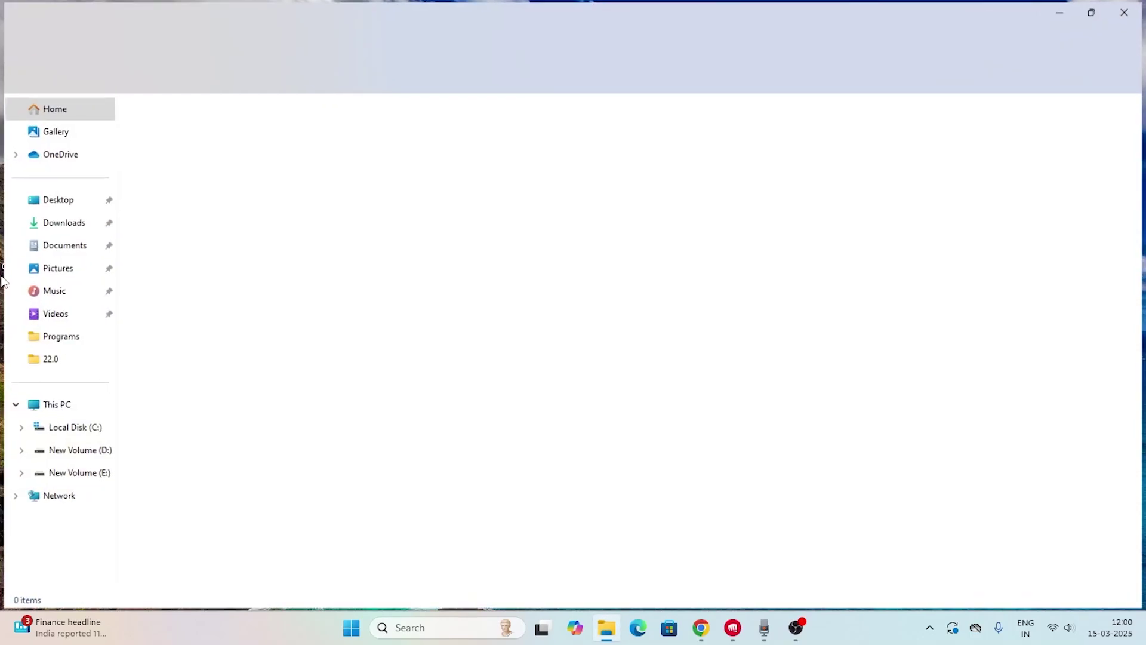
pyautogui.click(78, 410)
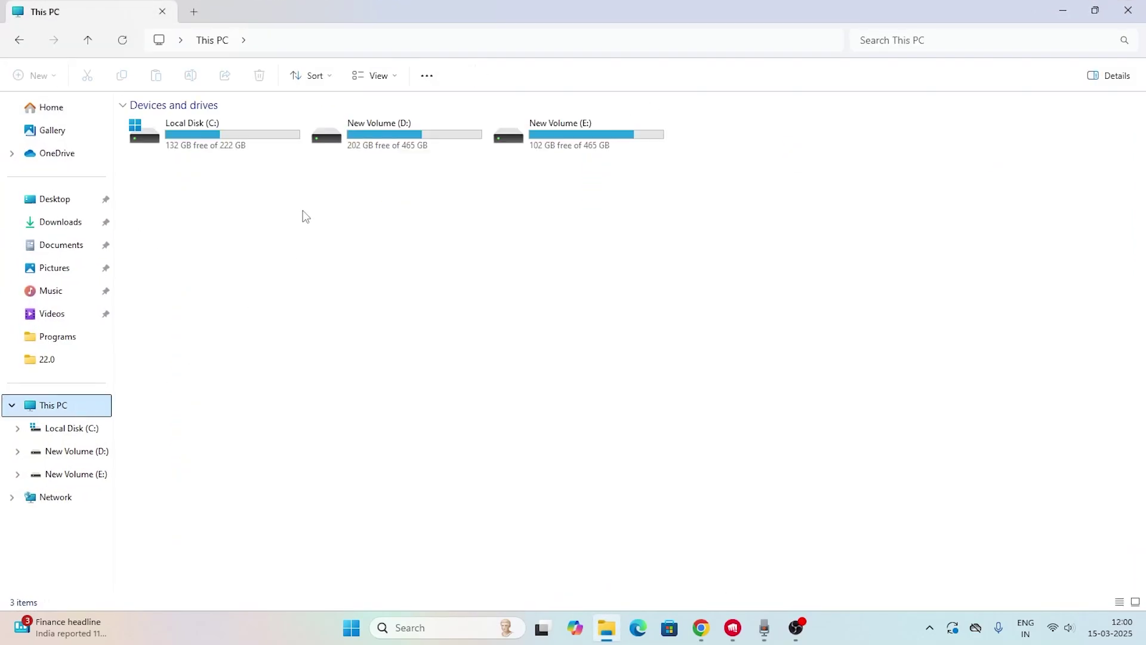
pyautogui.doubleClick(246, 150)
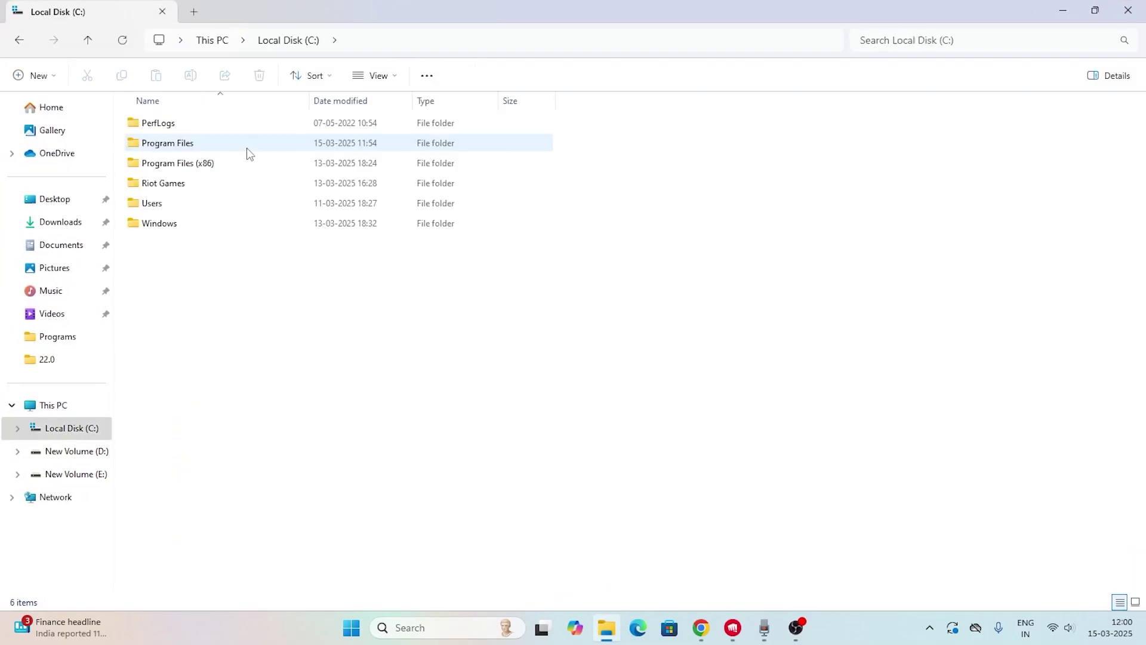
pyautogui.doubleClick(185, 144)
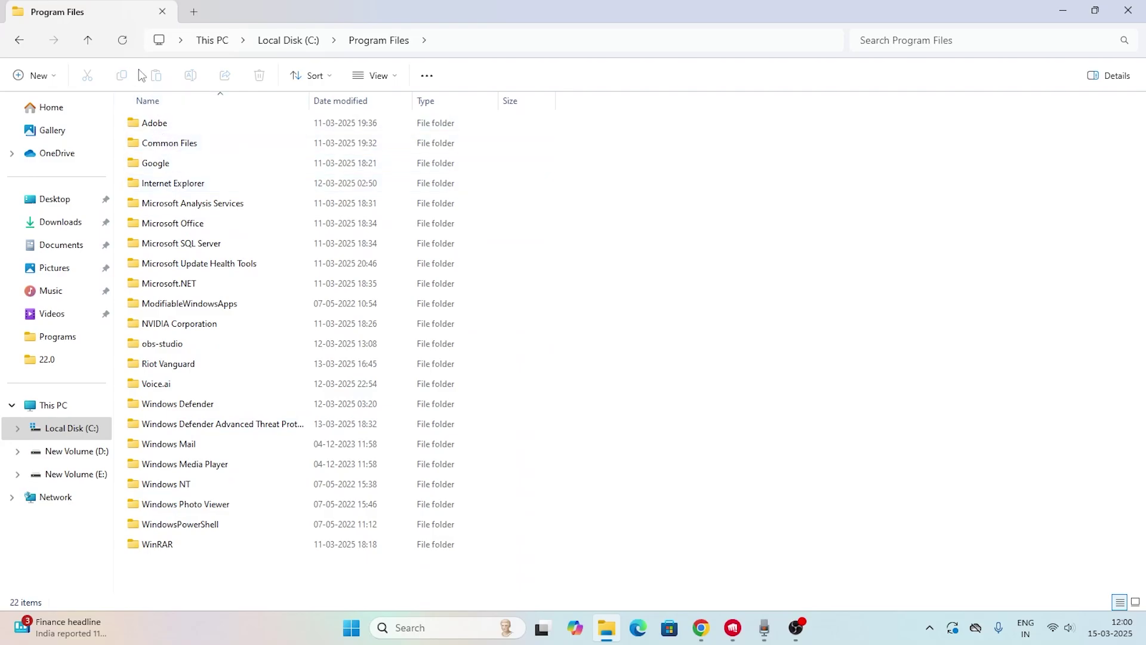
pyautogui.click(91, 43)
pyautogui.doubleClick(196, 163)
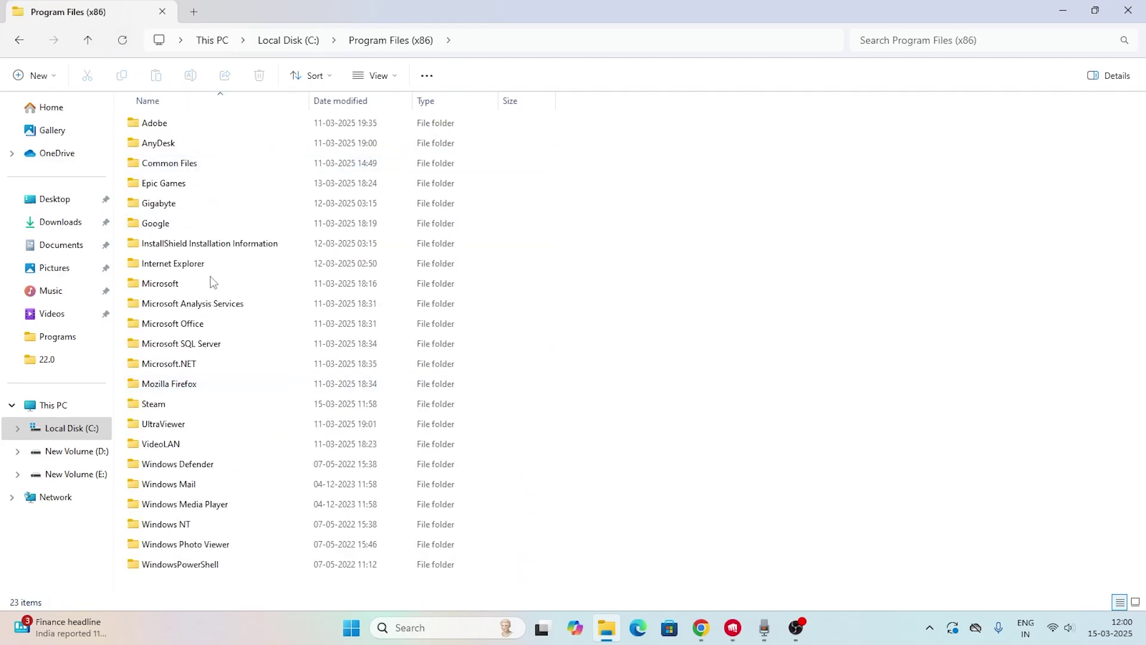
pyautogui.click(96, 39)
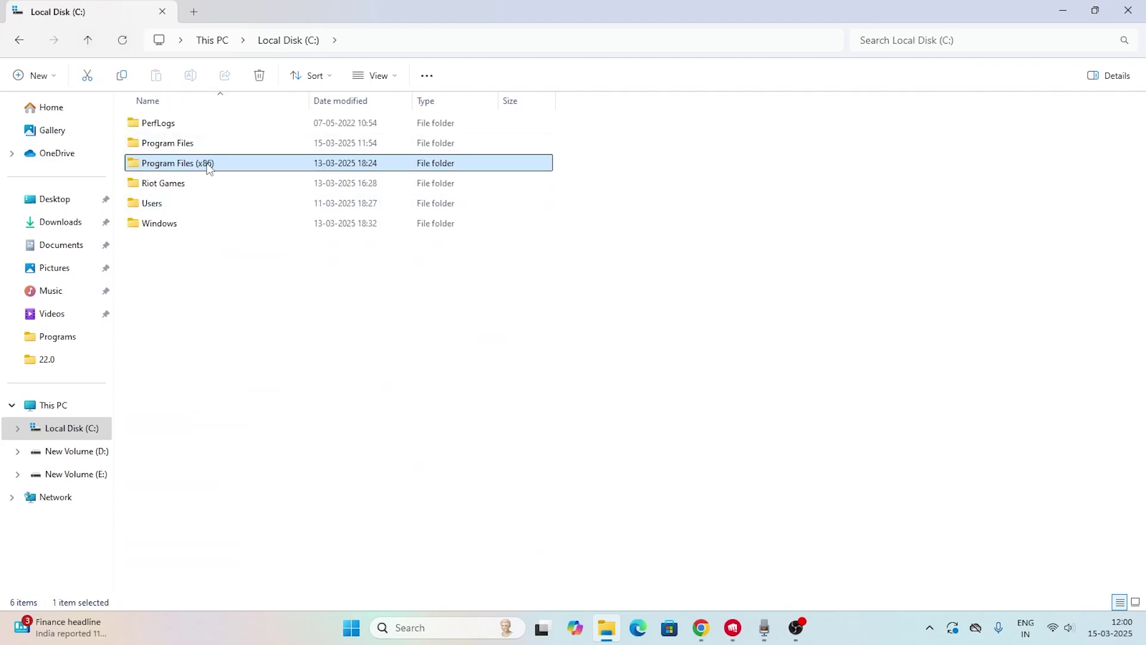
pyautogui.doubleClick(167, 183)
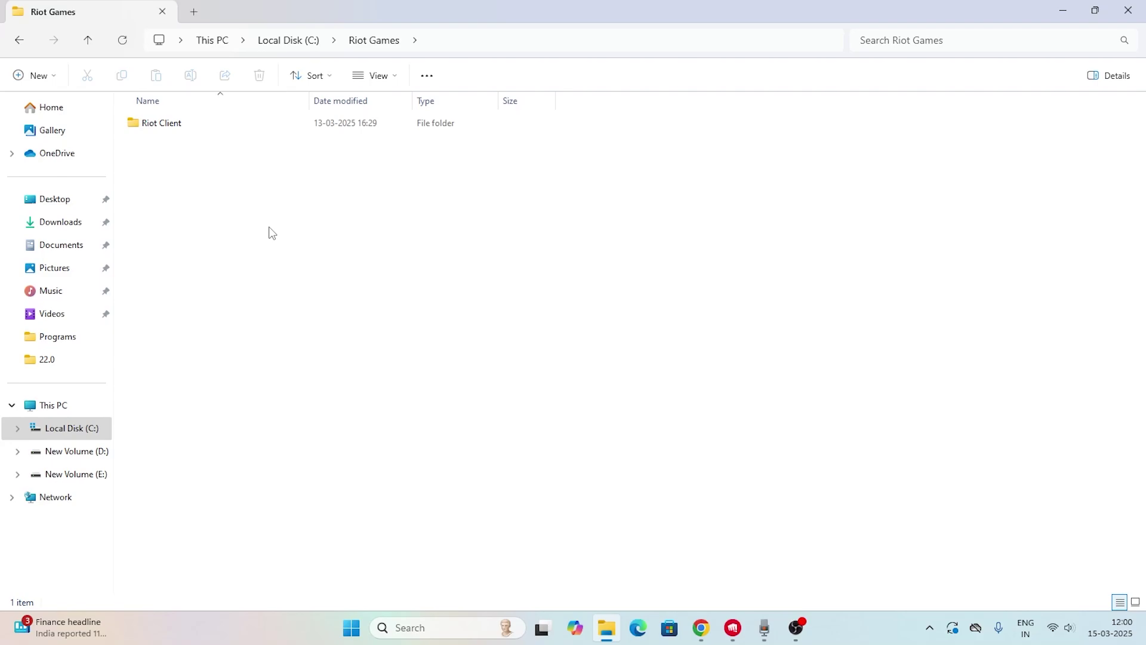
# Look through C:\Riot Games\Riot Client and C:\Program Files, then close File Explorer
pyautogui.doubleClick(187, 123)
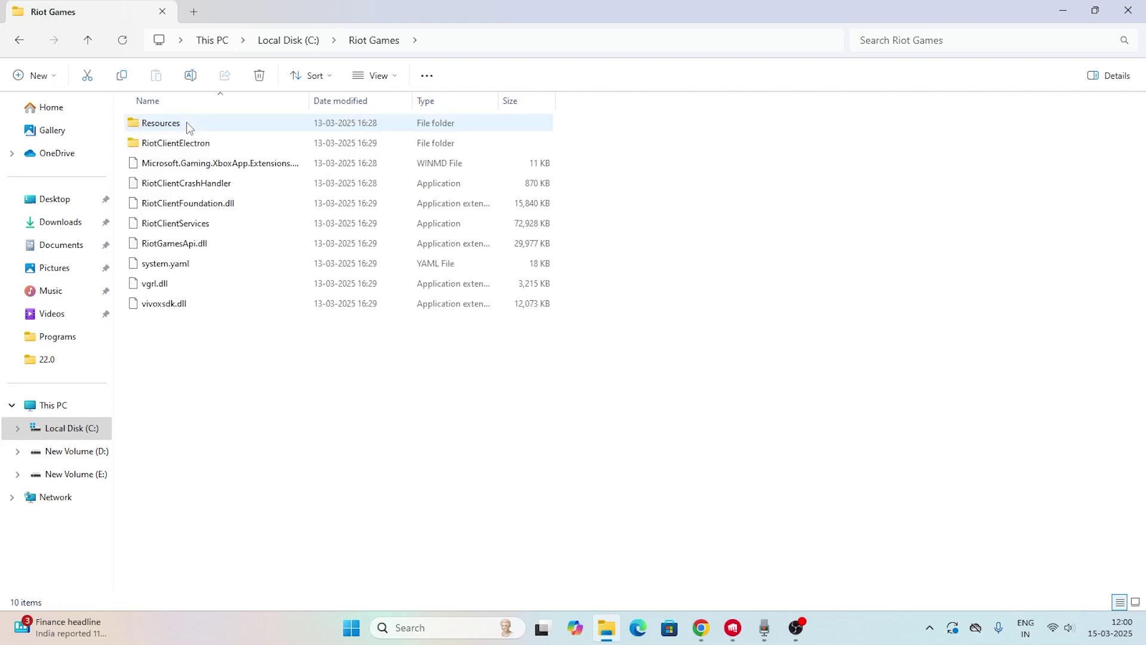
pyautogui.click(85, 41)
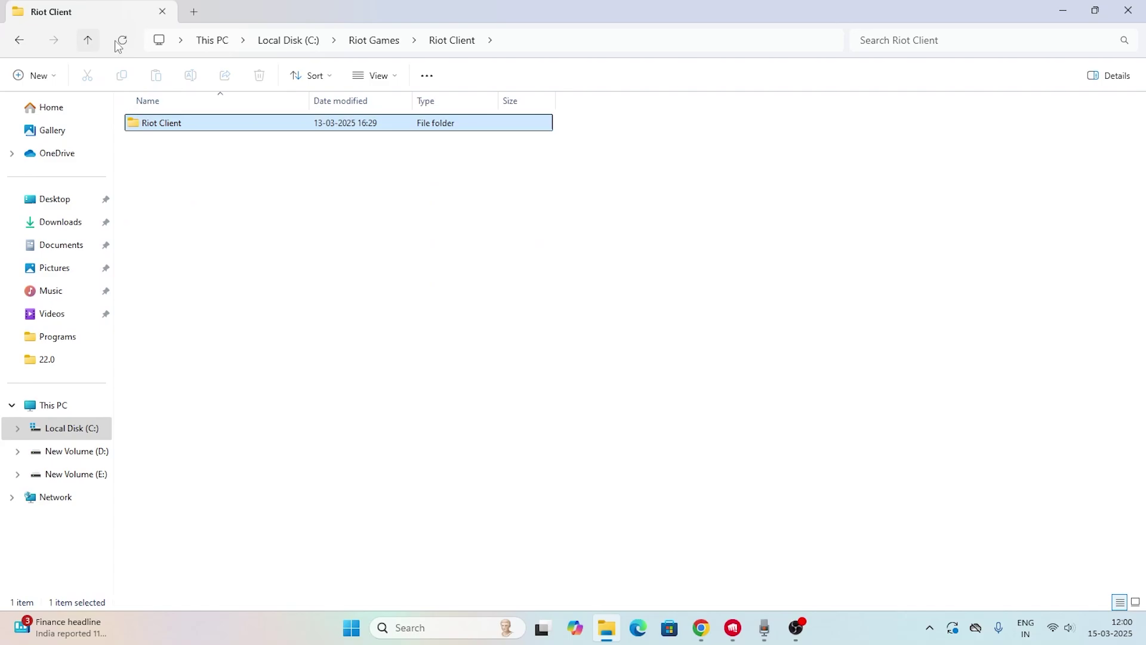
pyautogui.moveTo(186, 134)
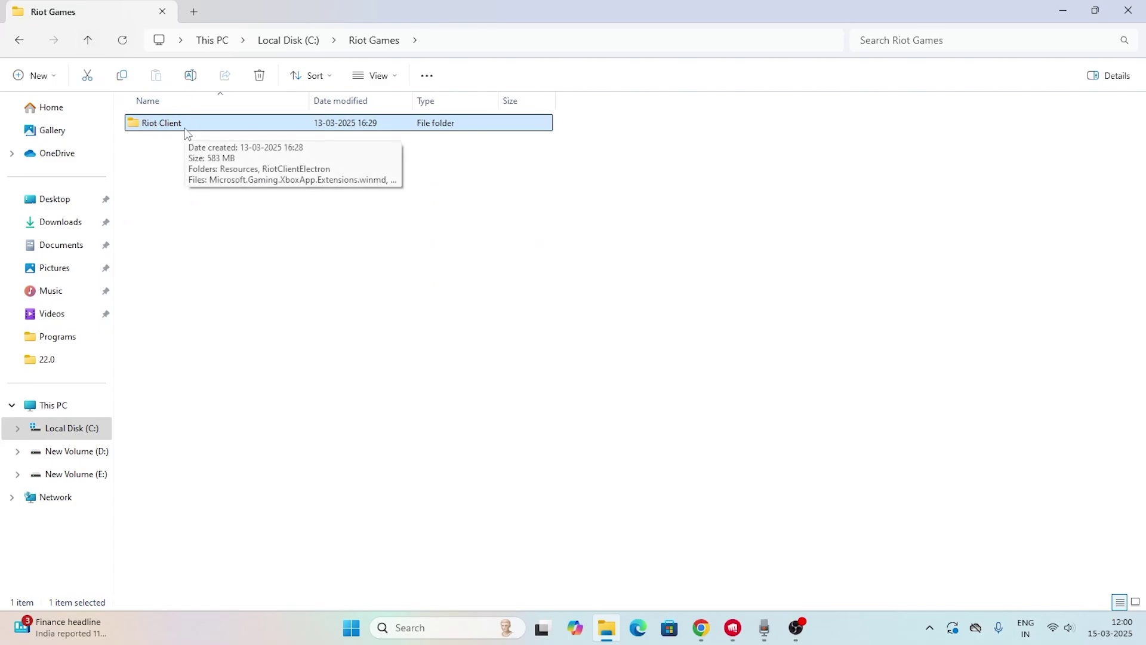
pyautogui.click(89, 40)
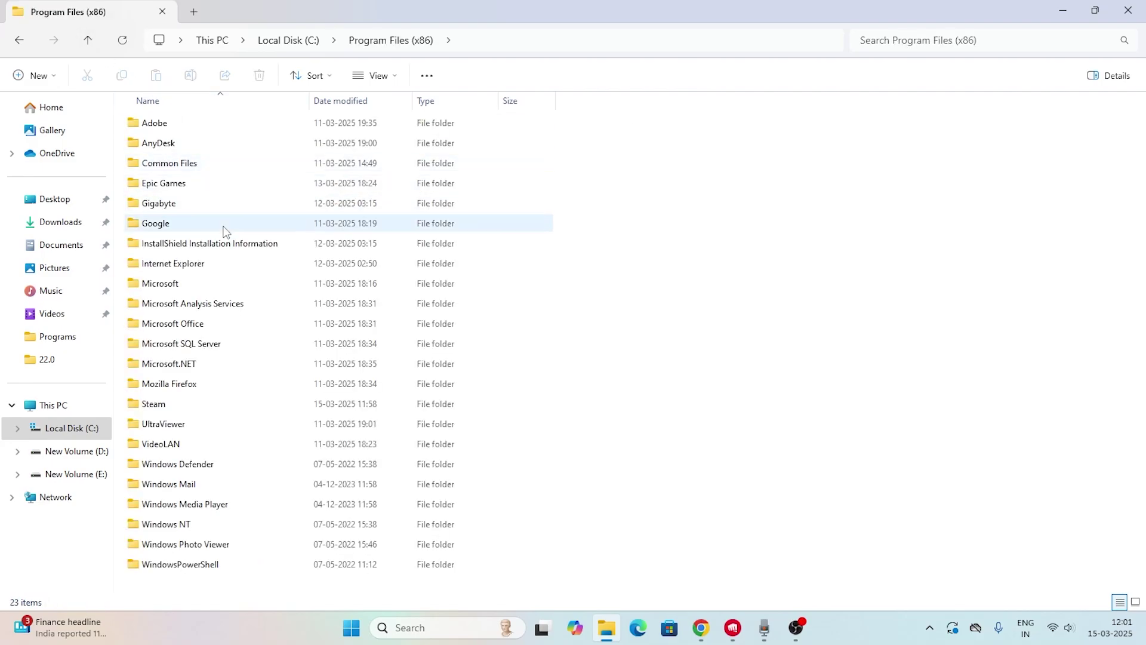
pyautogui.click(88, 40)
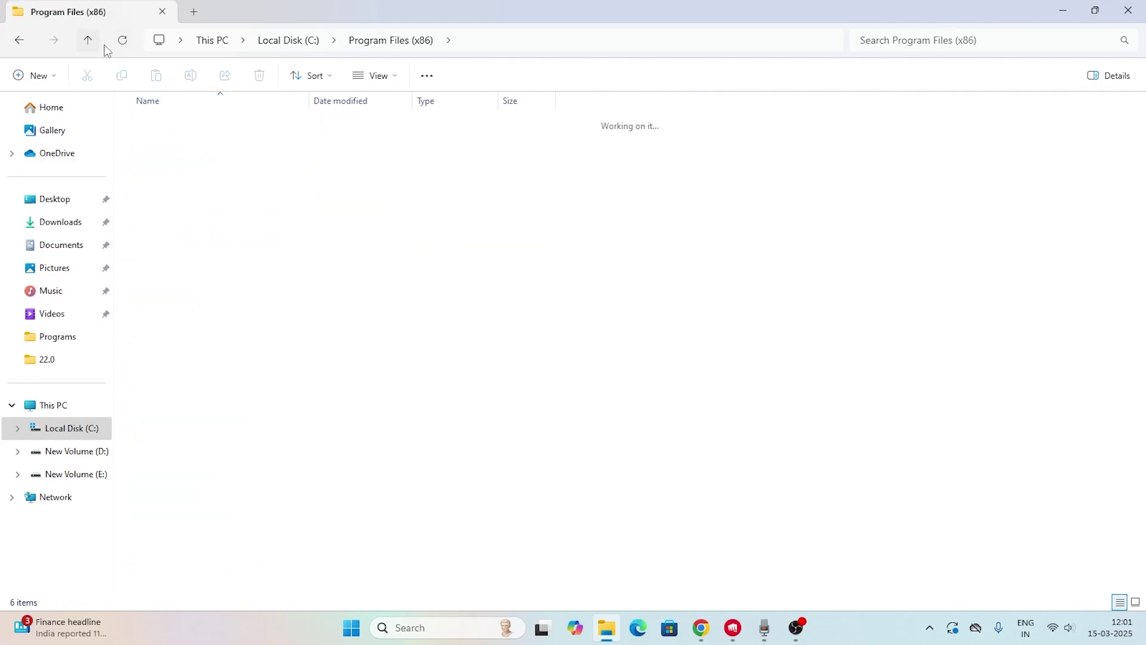
pyautogui.doubleClick(181, 147)
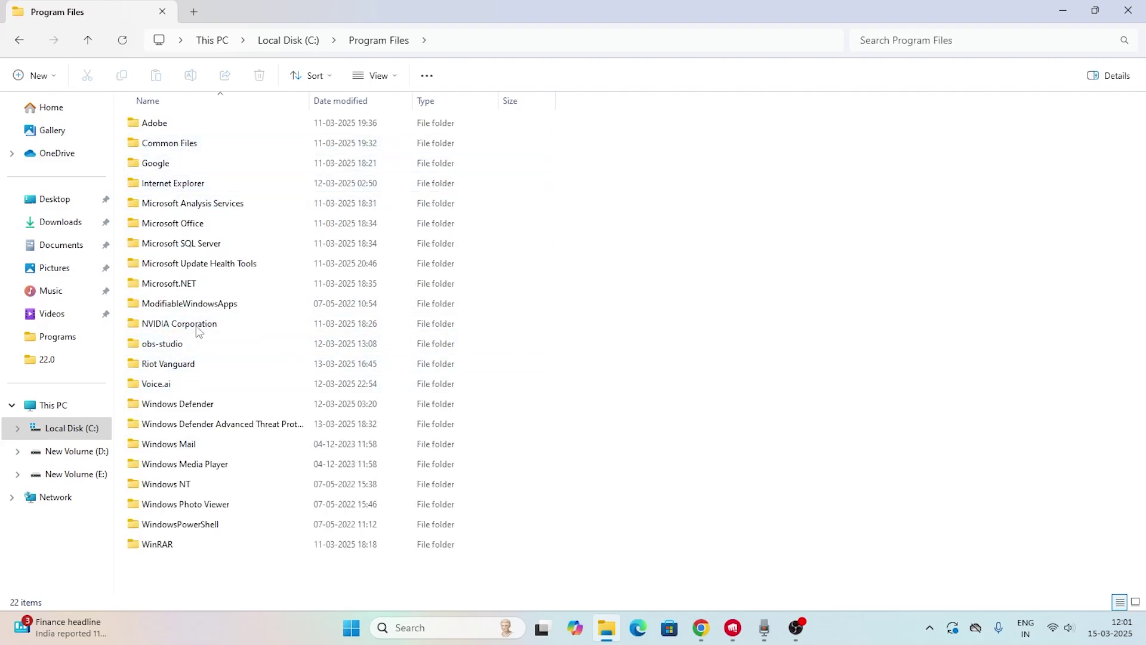
pyautogui.click(88, 40)
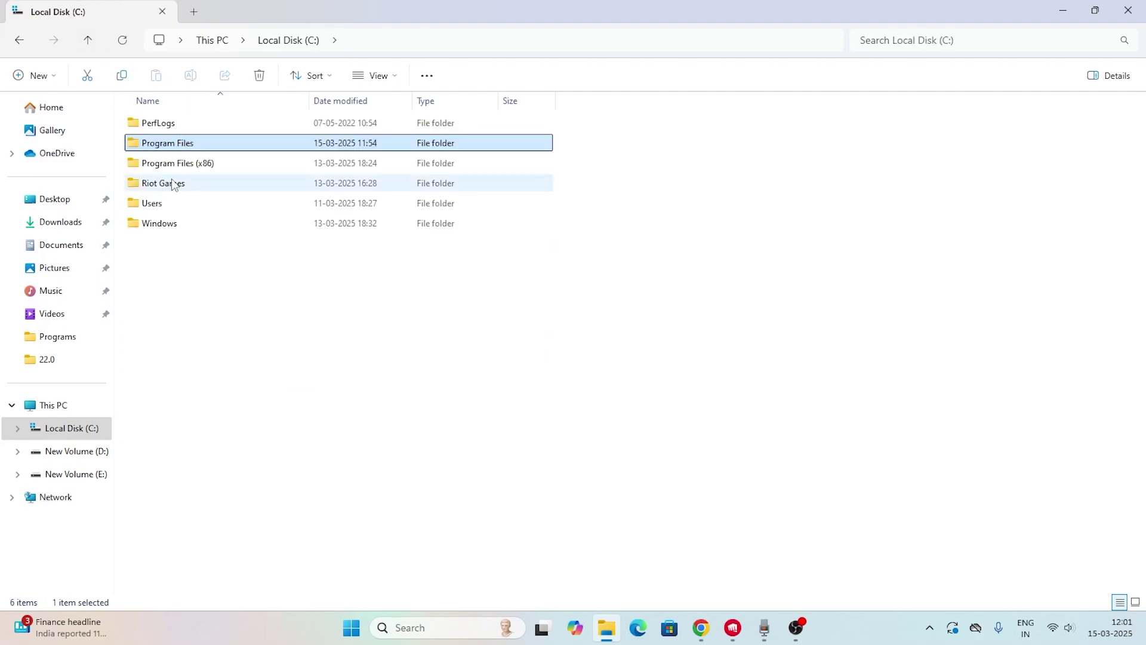
pyautogui.click(142, 186)
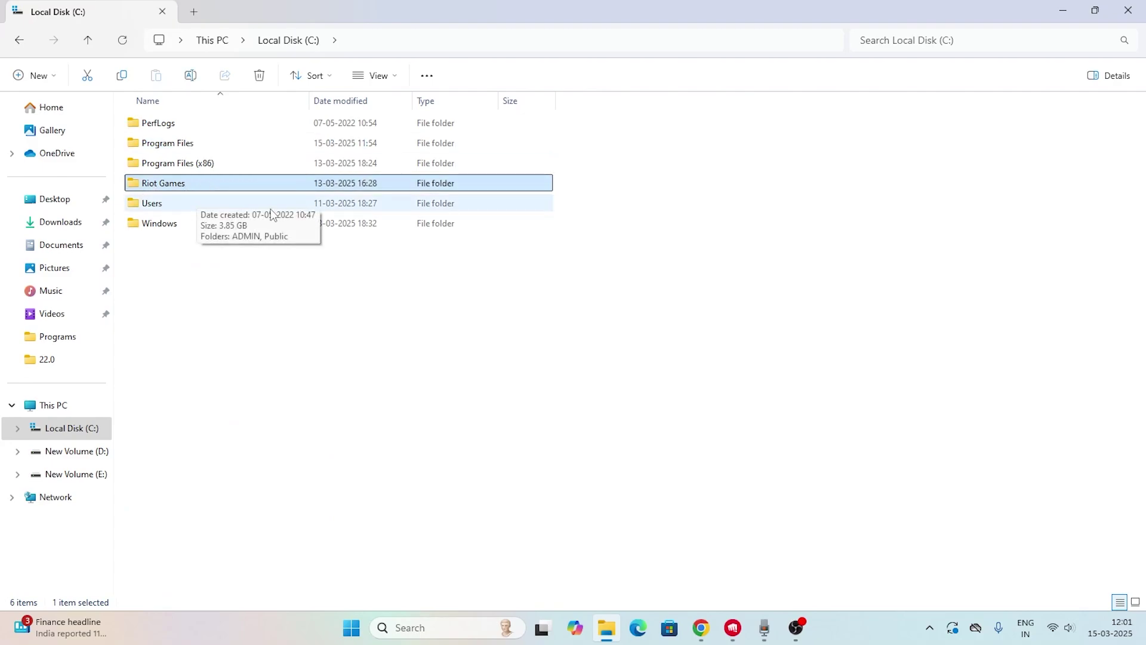
pyautogui.click(1127, 10)
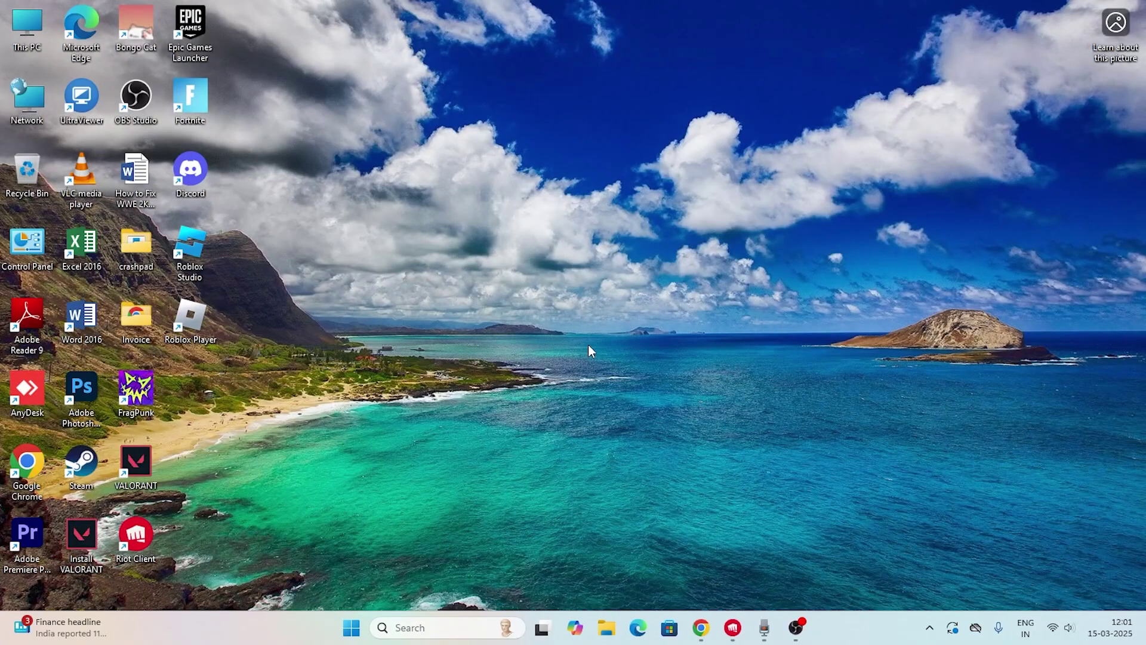
# Open %localappdata% through Run launched from Windows search
pyautogui.press('super+r')
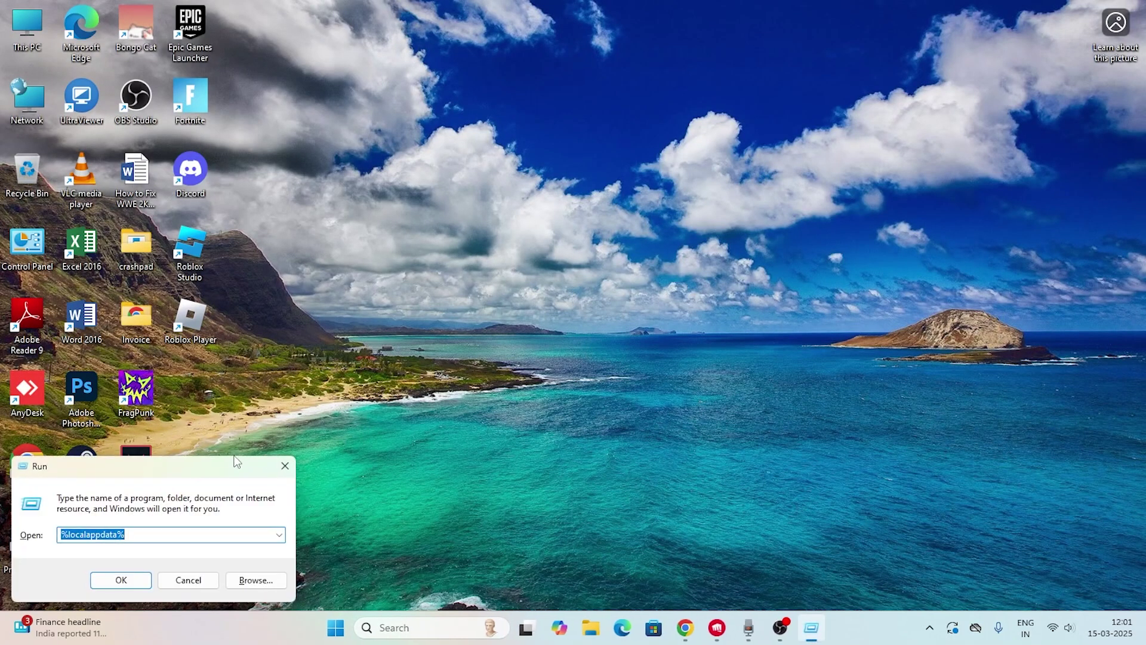
pyautogui.click(284, 466)
pyautogui.click(408, 634)
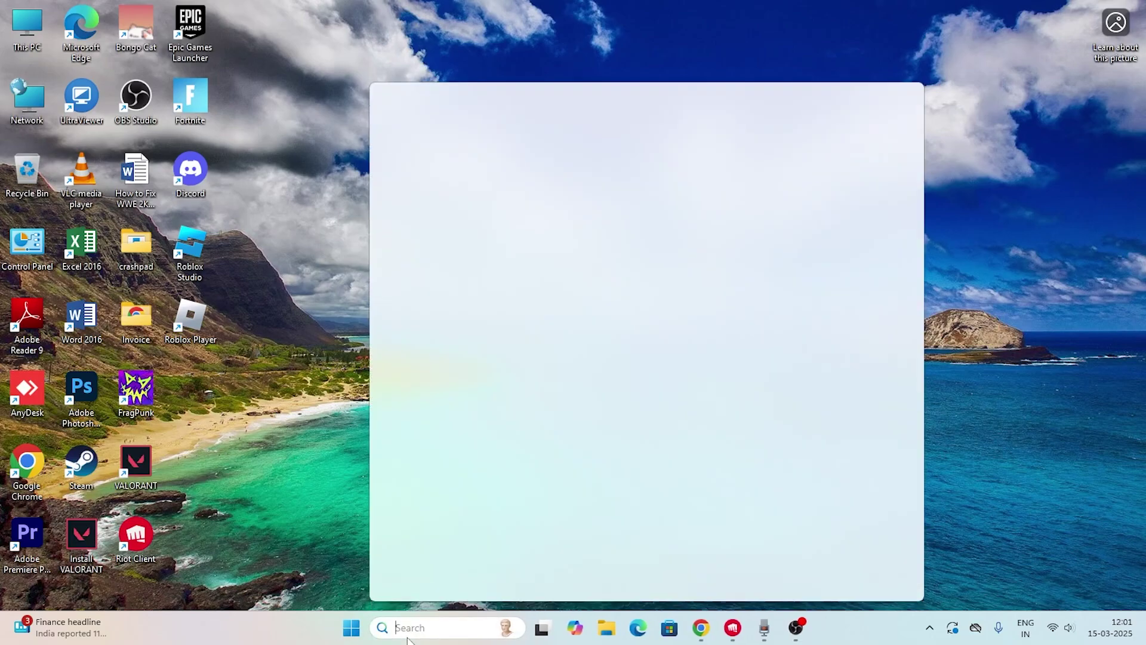
pyautogui.write('run')
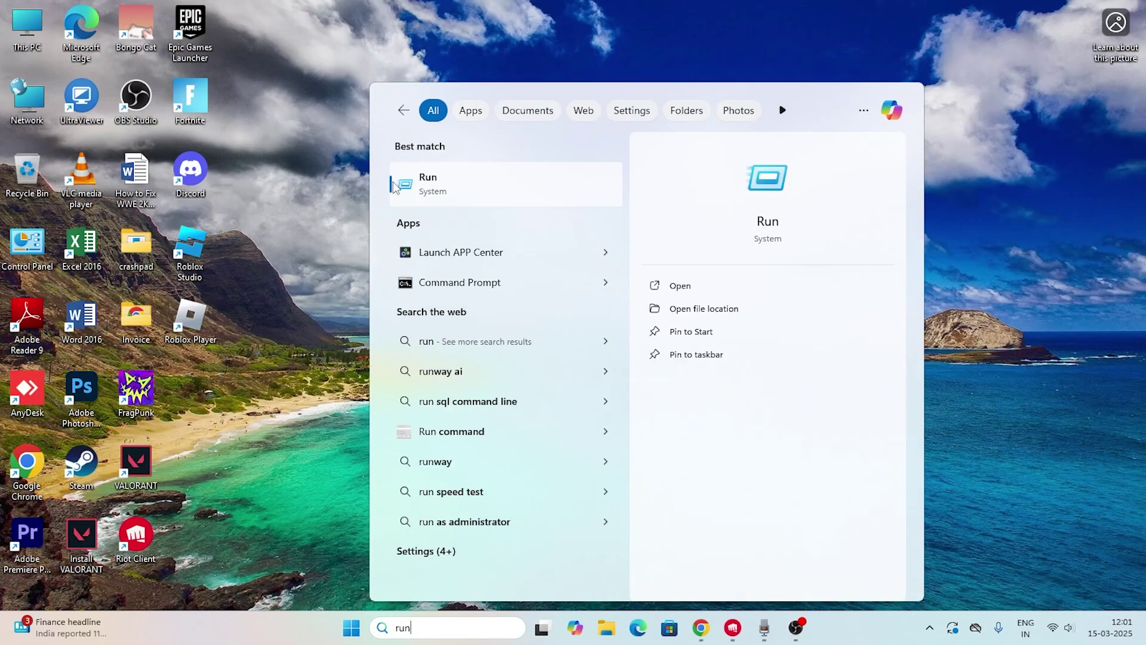
pyautogui.click(425, 200)
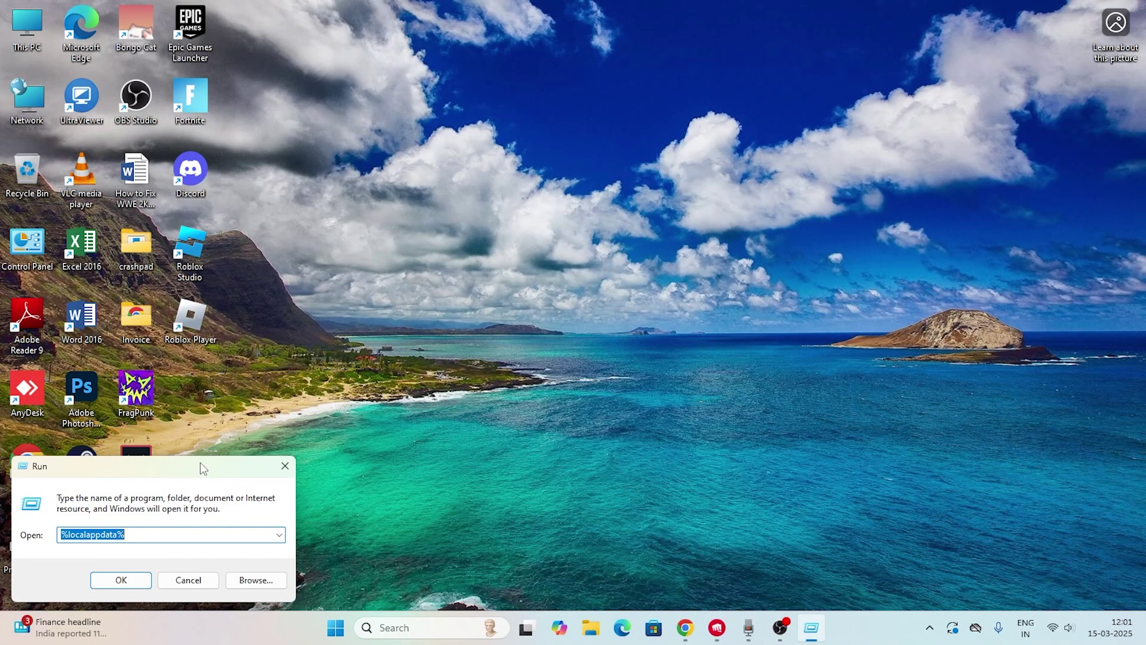
pyautogui.moveTo(199, 462); pyautogui.dragTo(558, 173)
pyautogui.click(482, 293)
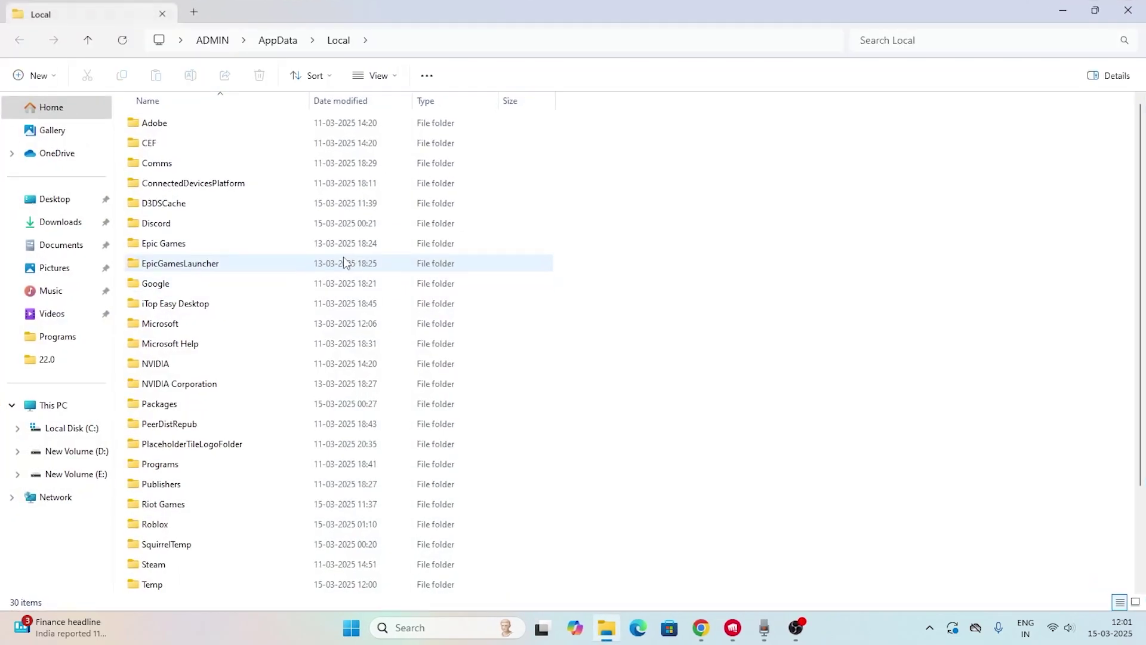
# Delete the Live folder in Riot Games\VALORANT and close File Explorer
pyautogui.scroll(-2, 321, 268)
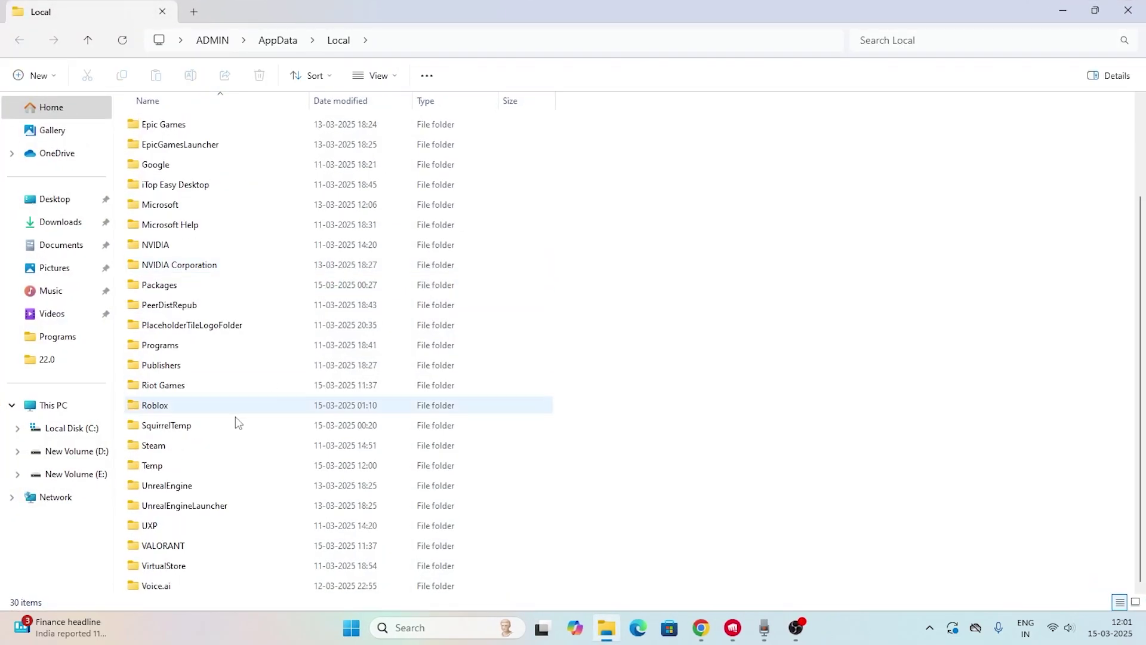
pyautogui.doubleClick(161, 386)
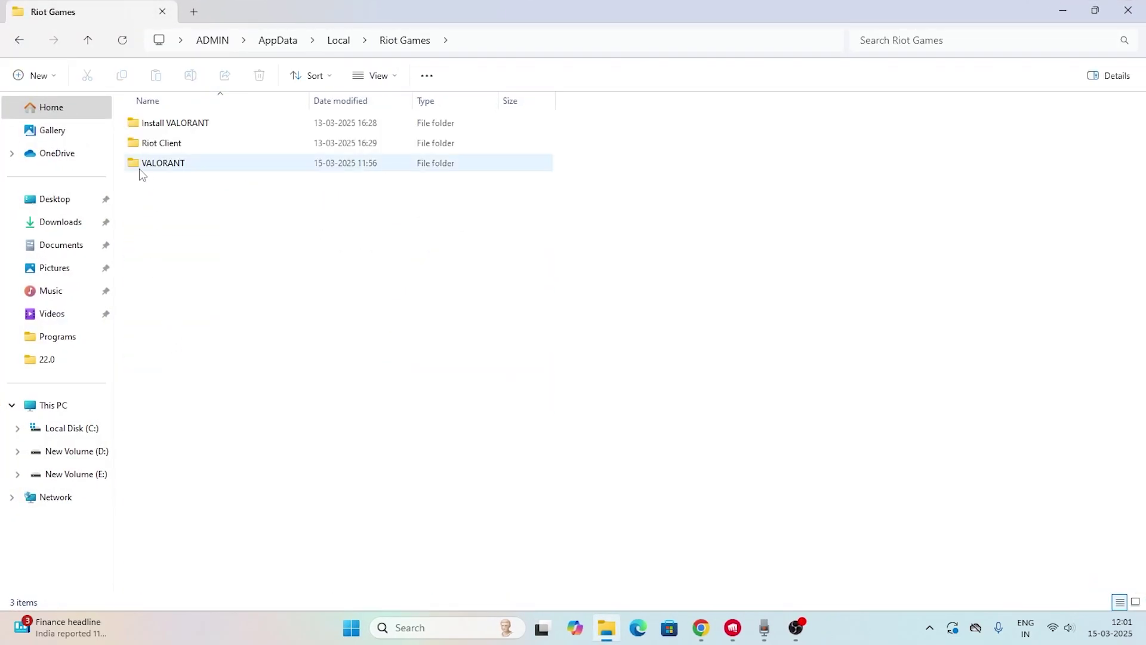
pyautogui.doubleClick(163, 163)
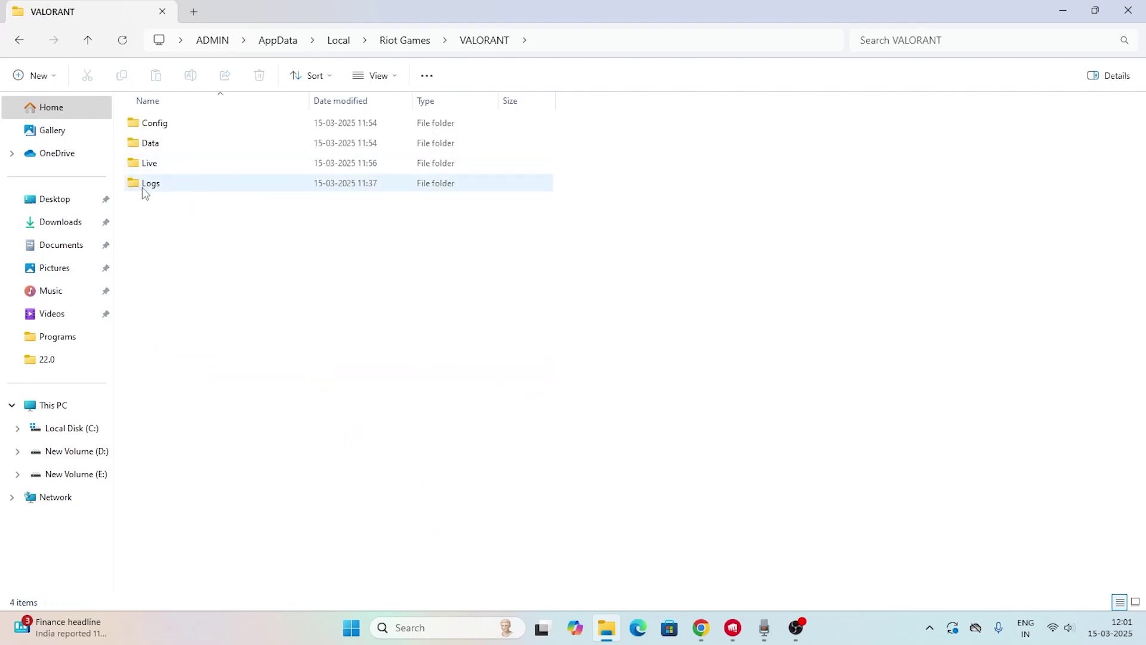
pyautogui.click(154, 167)
pyautogui.rightClick(220, 171)
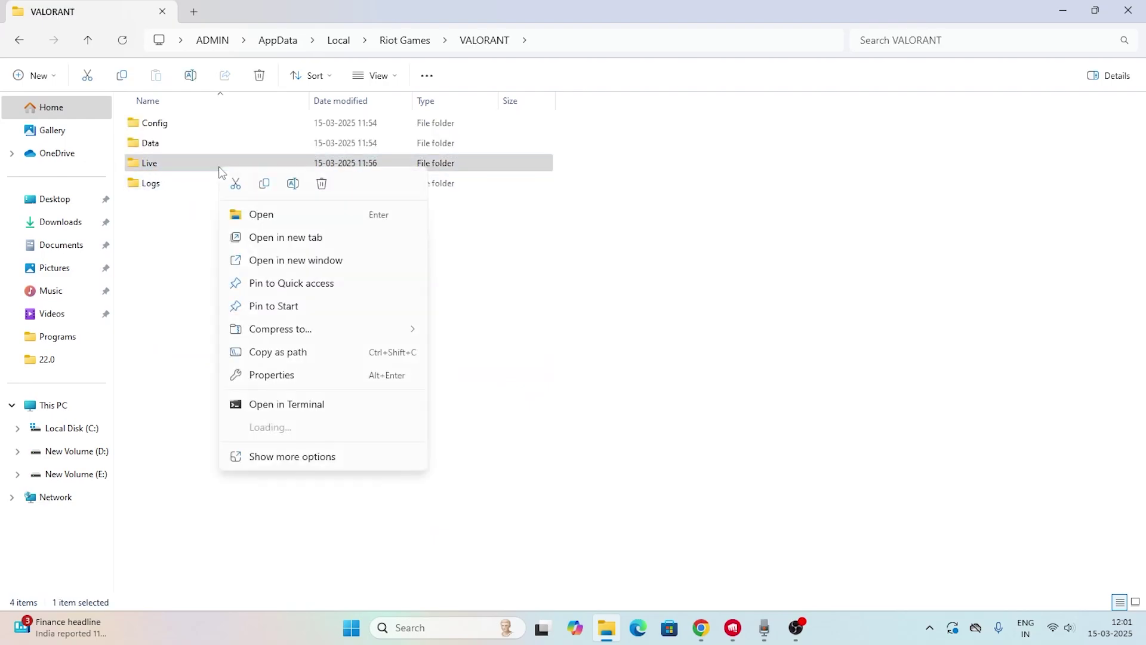
pyautogui.click(321, 186)
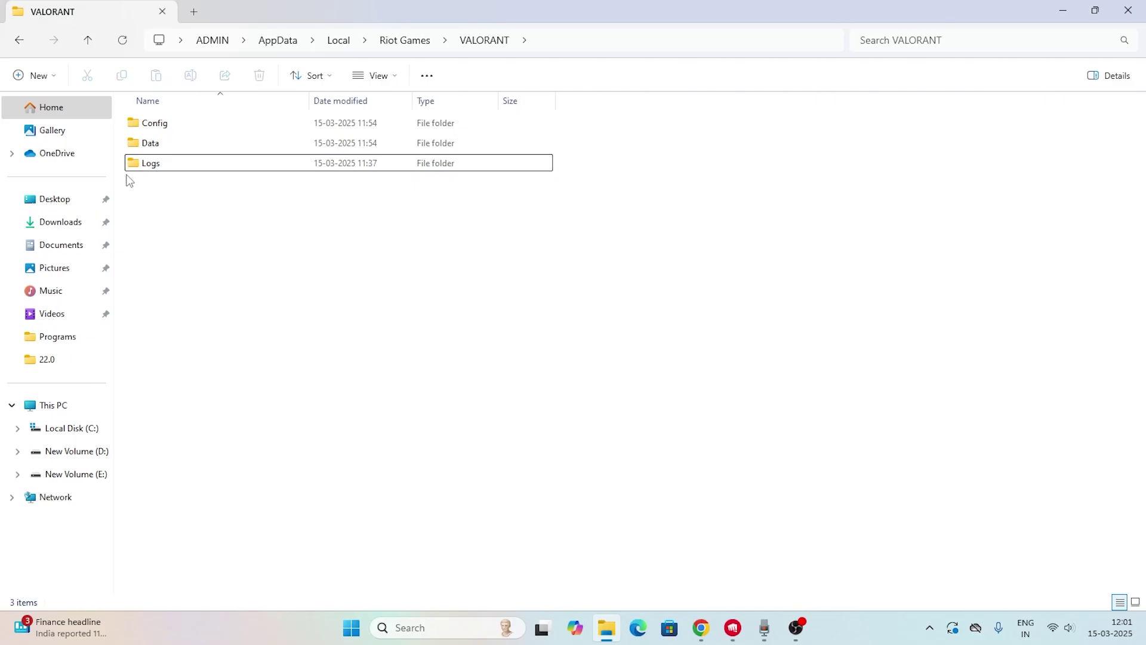
pyautogui.click(1125, 19)
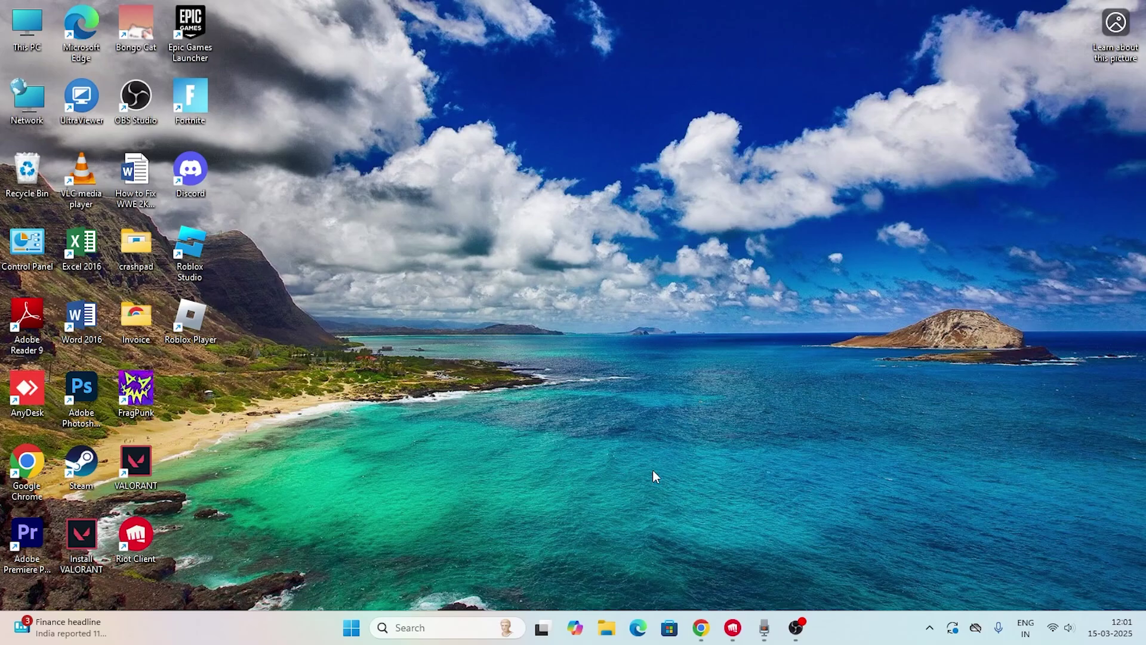
# Replace the Run box's %localappdata% with ncpa.cpl and run it
pyautogui.click(389, 621)
pyautogui.write('run')
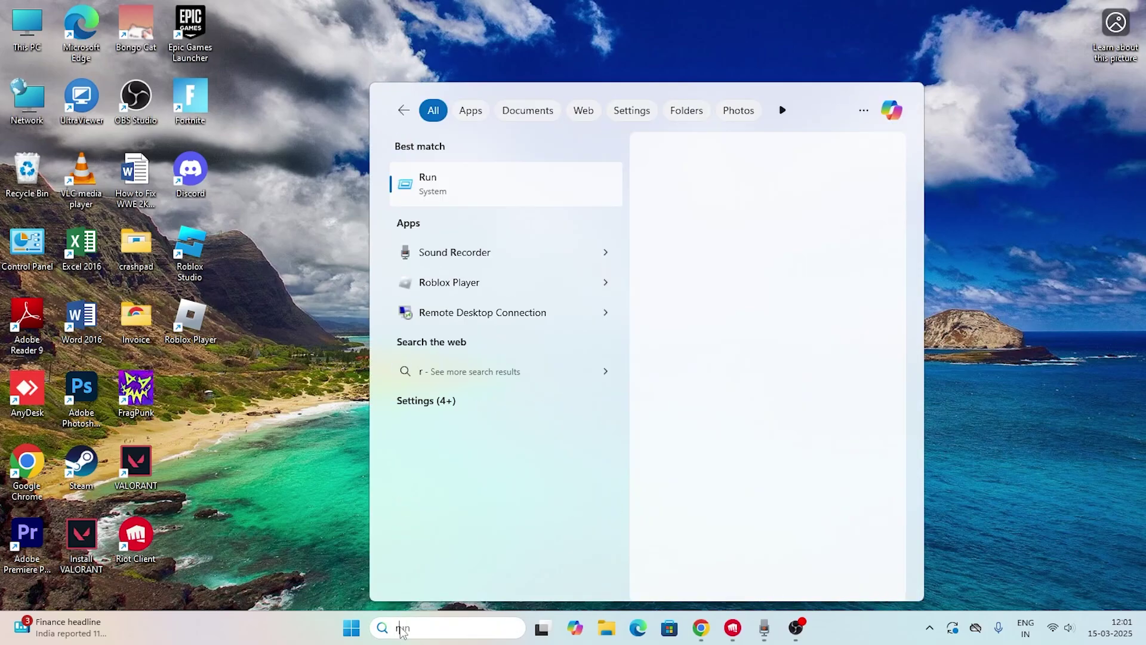
pyautogui.click(474, 177)
pyautogui.moveTo(232, 468); pyautogui.dragTo(600, 206)
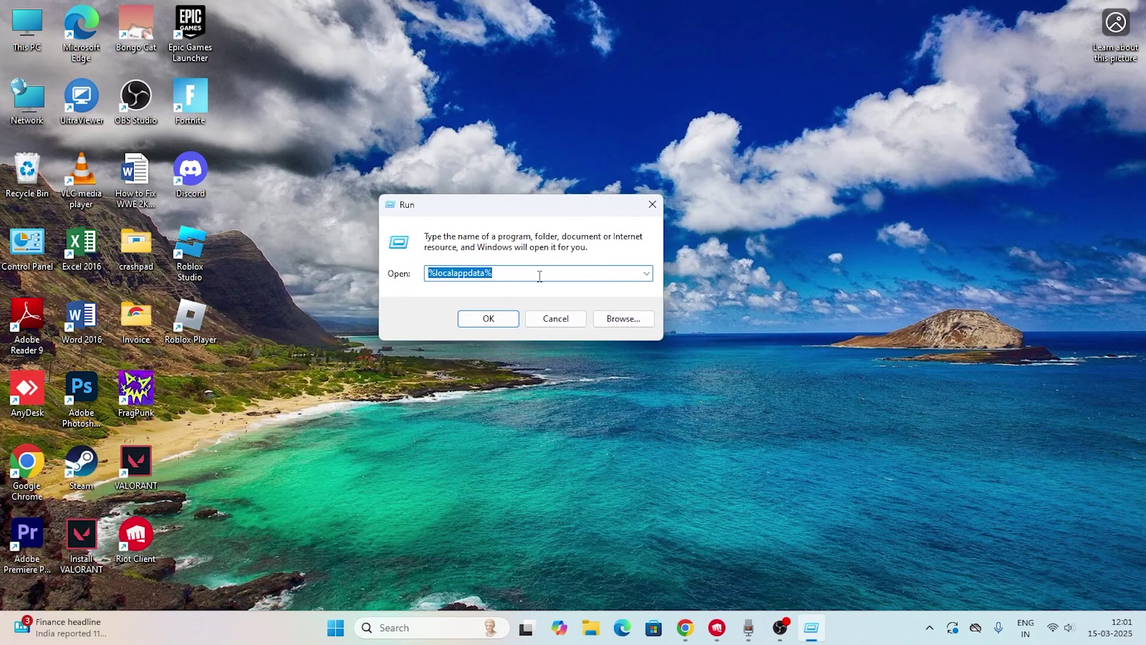
pyautogui.press('BackSpace')
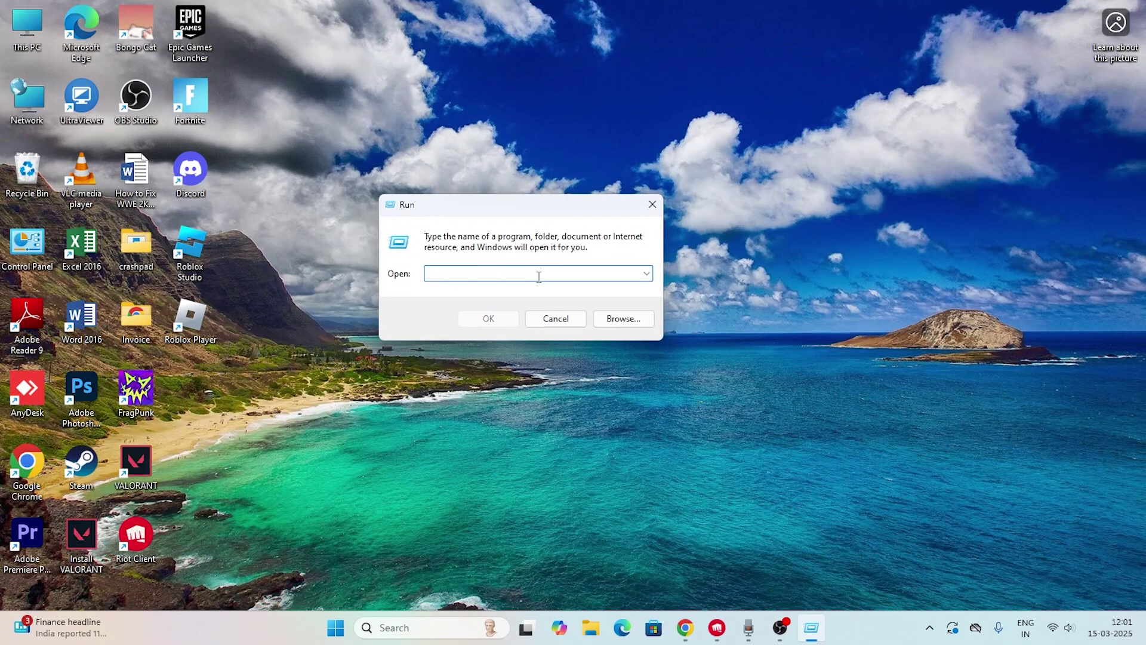
pyautogui.write('nc')
pyautogui.press('BackSpace')
pyautogui.press('BackSpace')
pyautogui.press('BackSpace')
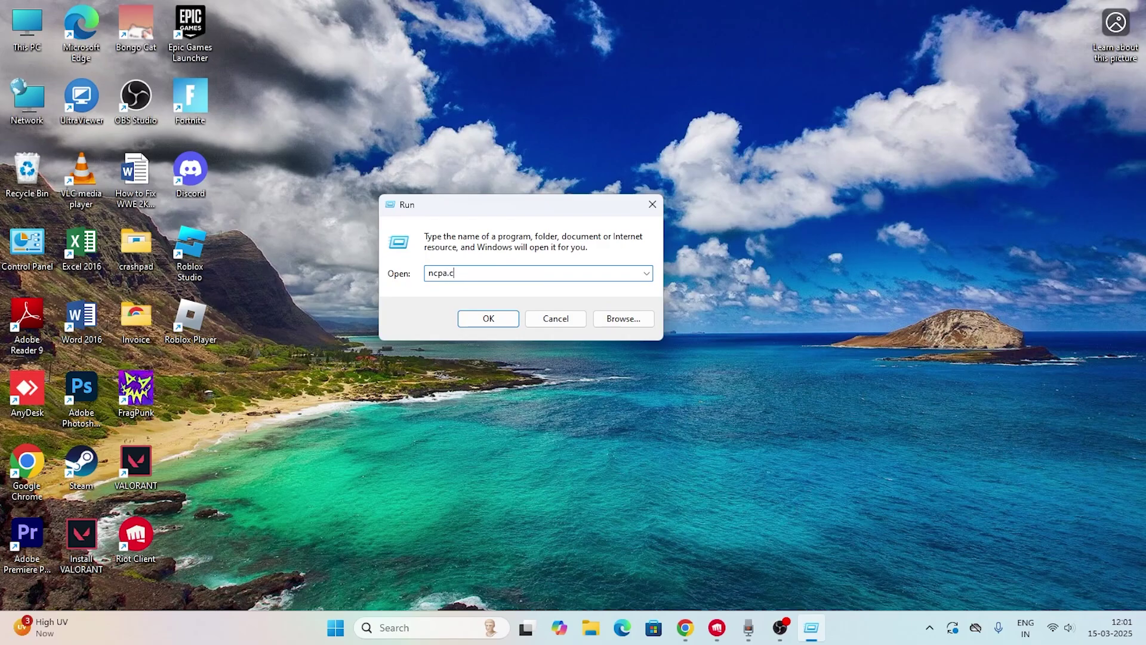
pyautogui.click(501, 324)
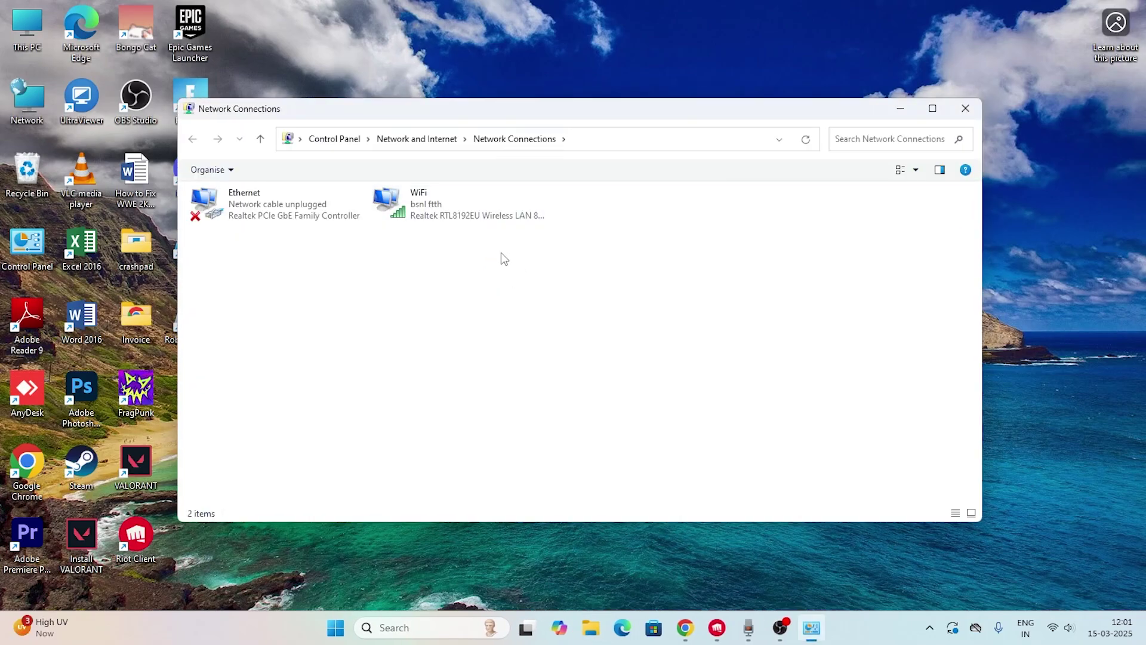
# Set the WiFi adapter's IPv4 DNS servers manually to 8.8.8.8 and 8.8.4.4
pyautogui.click(484, 205)
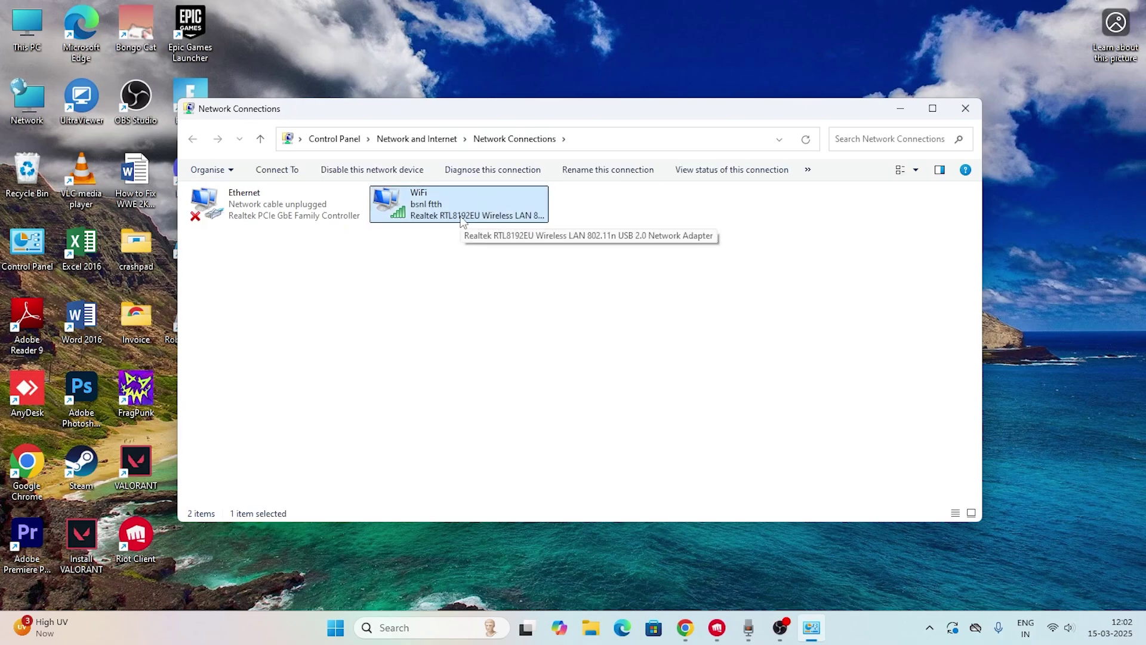
pyautogui.rightClick(462, 222)
pyautogui.click(478, 368)
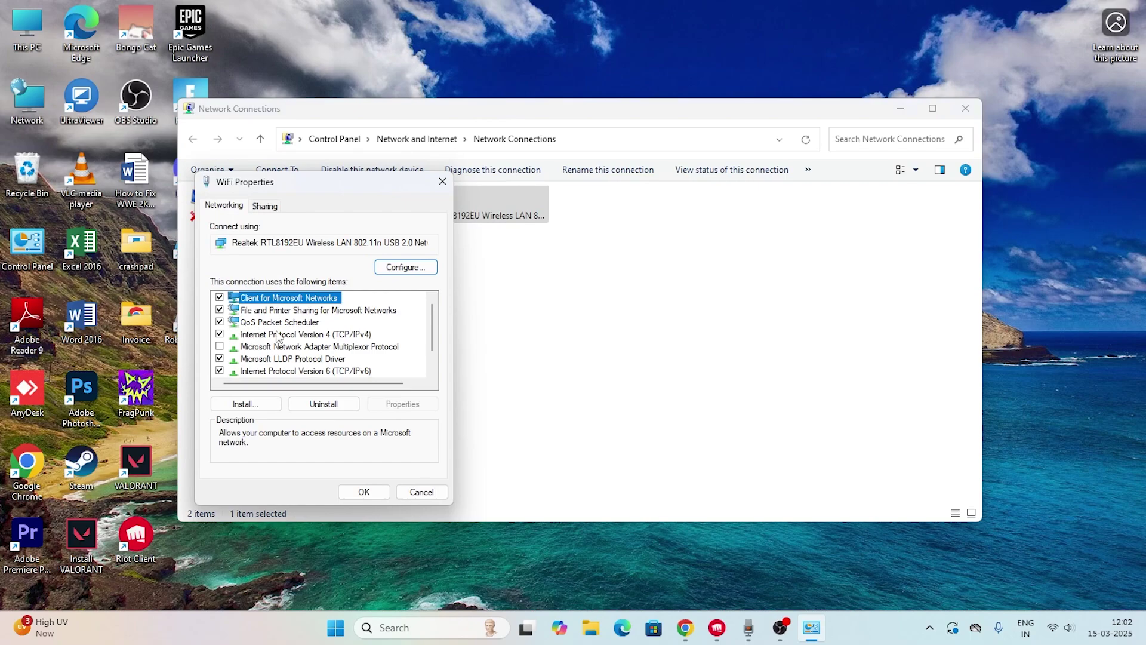
pyautogui.doubleClick(352, 336)
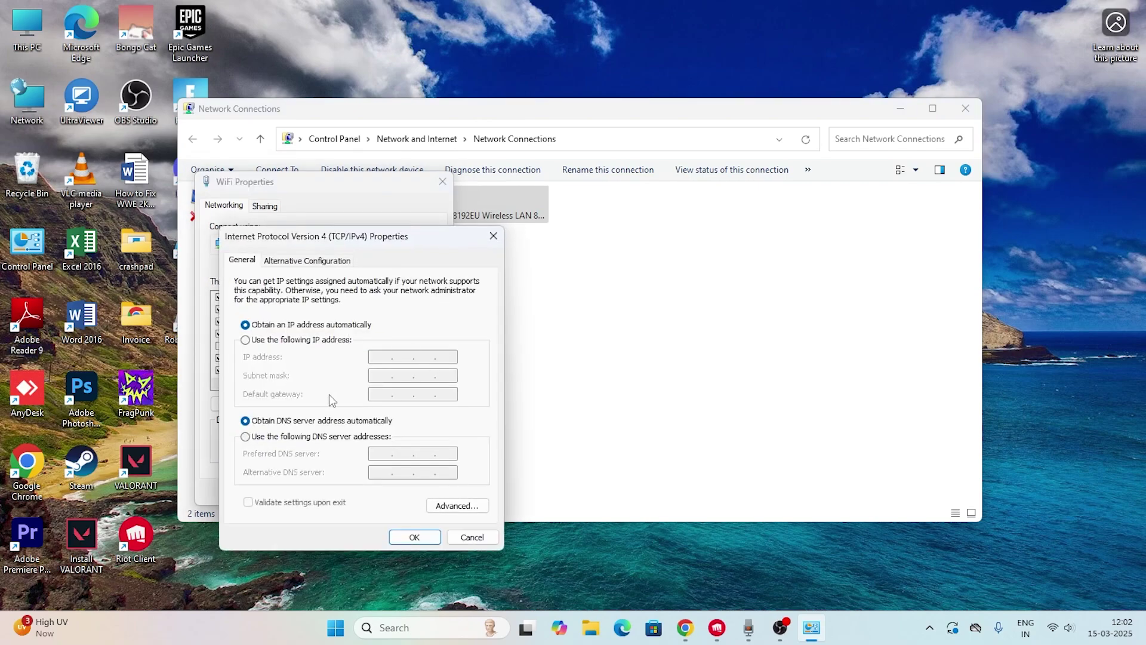
pyautogui.click(255, 437)
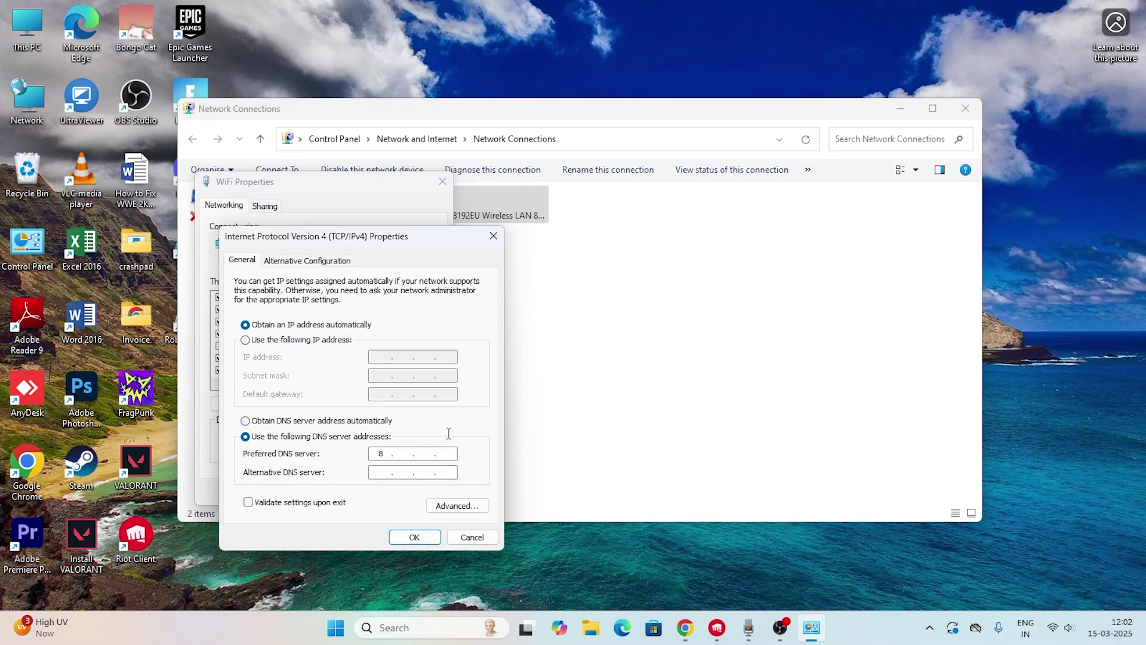
pyautogui.write('8.8.8.8')
pyautogui.press('Tab')
pyautogui.write('8.8.')
# Close the IPv4, WiFi properties and Network Connections windows, and bring Riot Client forward
pyautogui.click(472, 537)
pyautogui.click(445, 182)
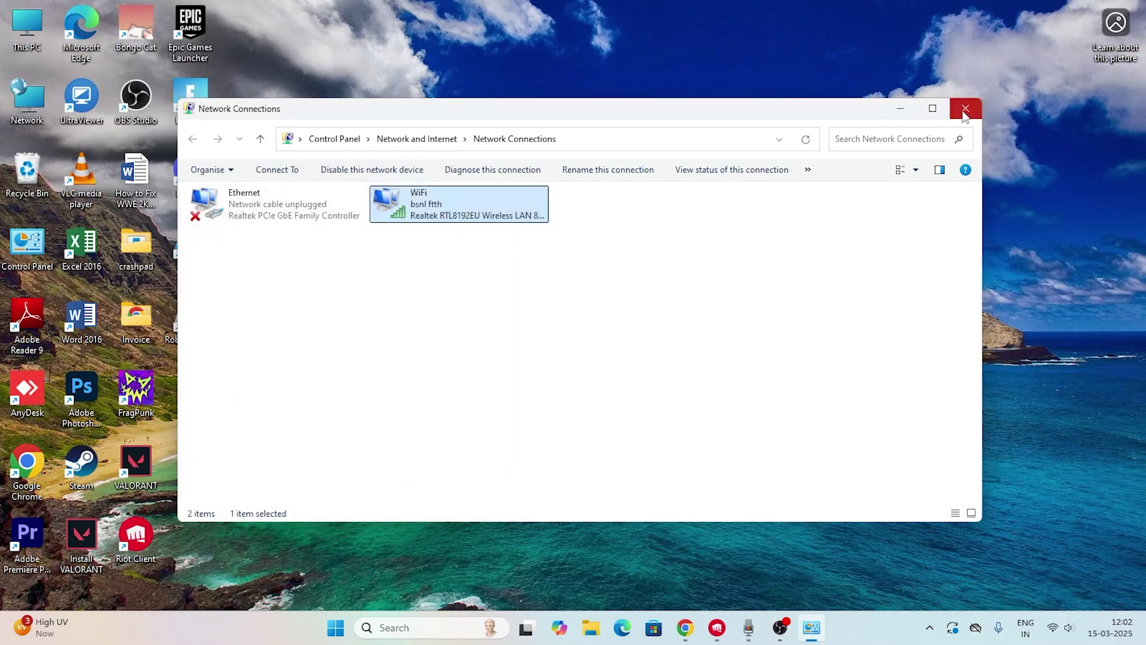
pyautogui.click(965, 108)
pyautogui.click(732, 628)
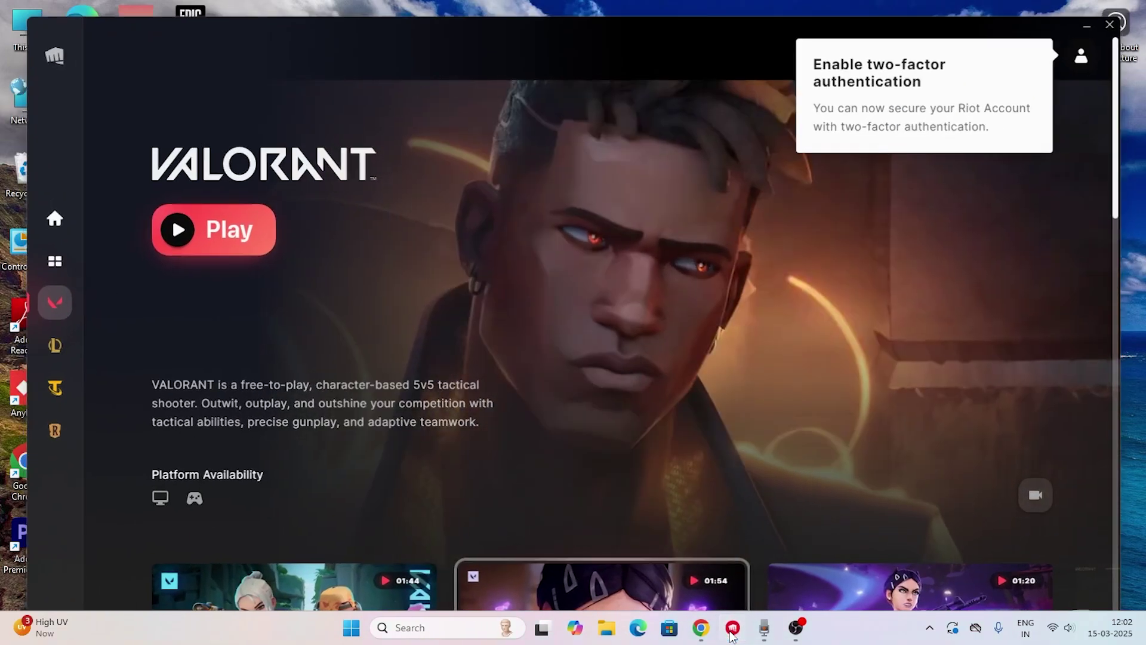
# Minimize Riot Client and run Command Prompt as administrator from a 'cmd' search
pyautogui.click(733, 628)
pyautogui.click(462, 626)
pyautogui.write('cmd')
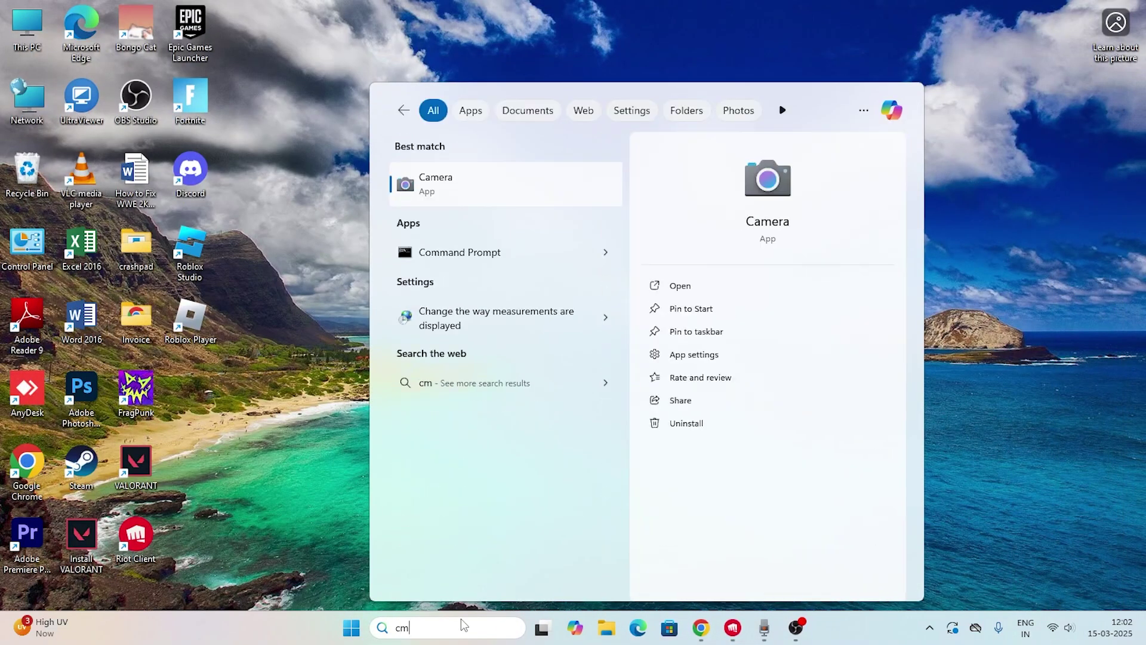
pyautogui.click(687, 309)
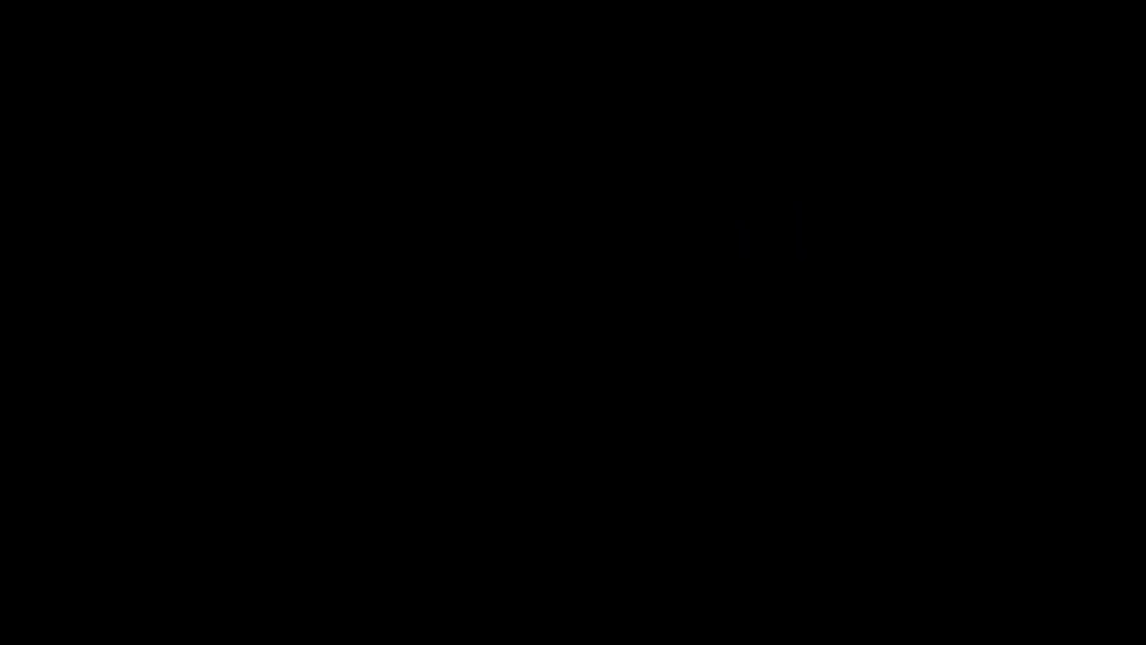
# Approve the admin prompt, run 'sc delete vgk' and 'sc delete vgc', then close Command Prompt
pyautogui.click(485, 356)
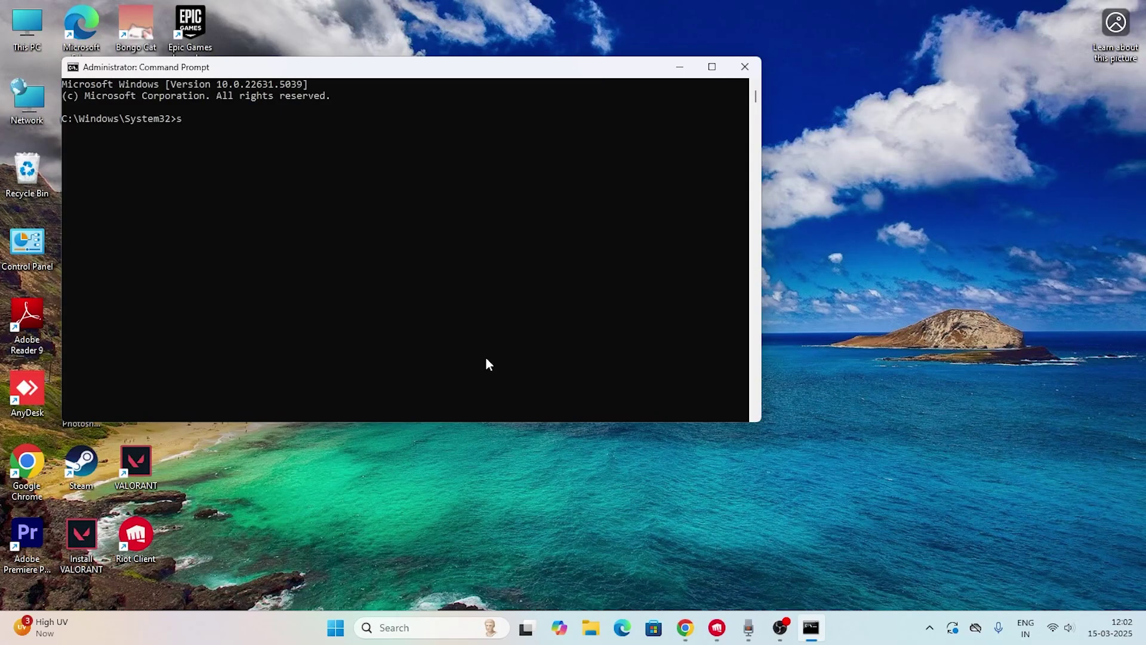
pyautogui.write('sc delete vgk')
pyautogui.press('Return')
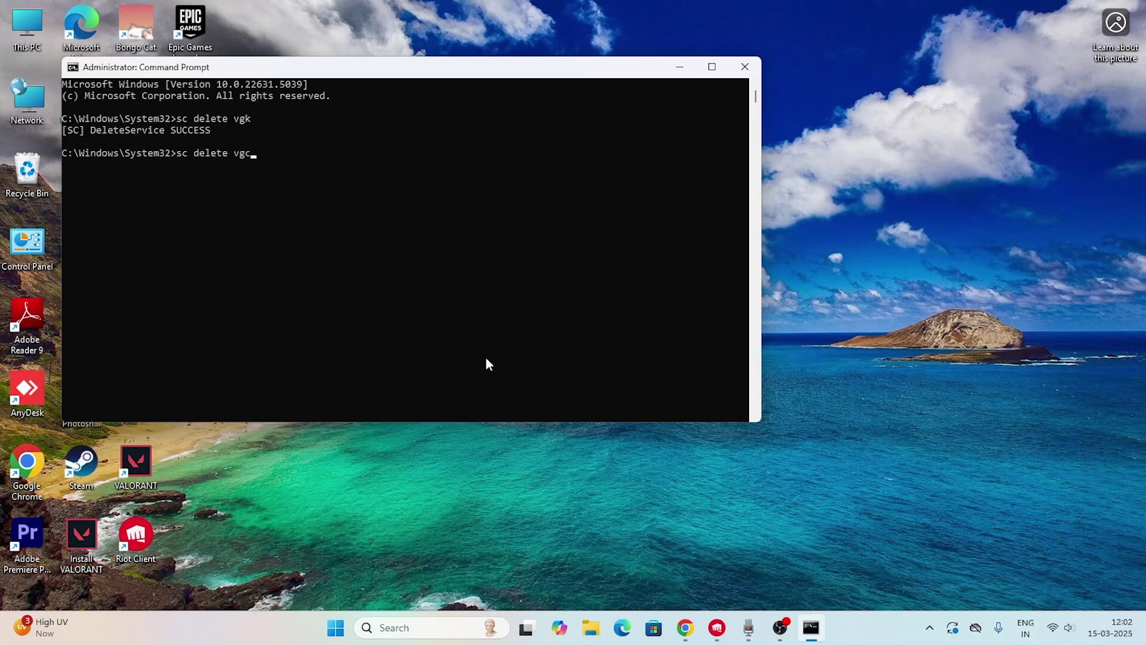
pyautogui.press('Return')
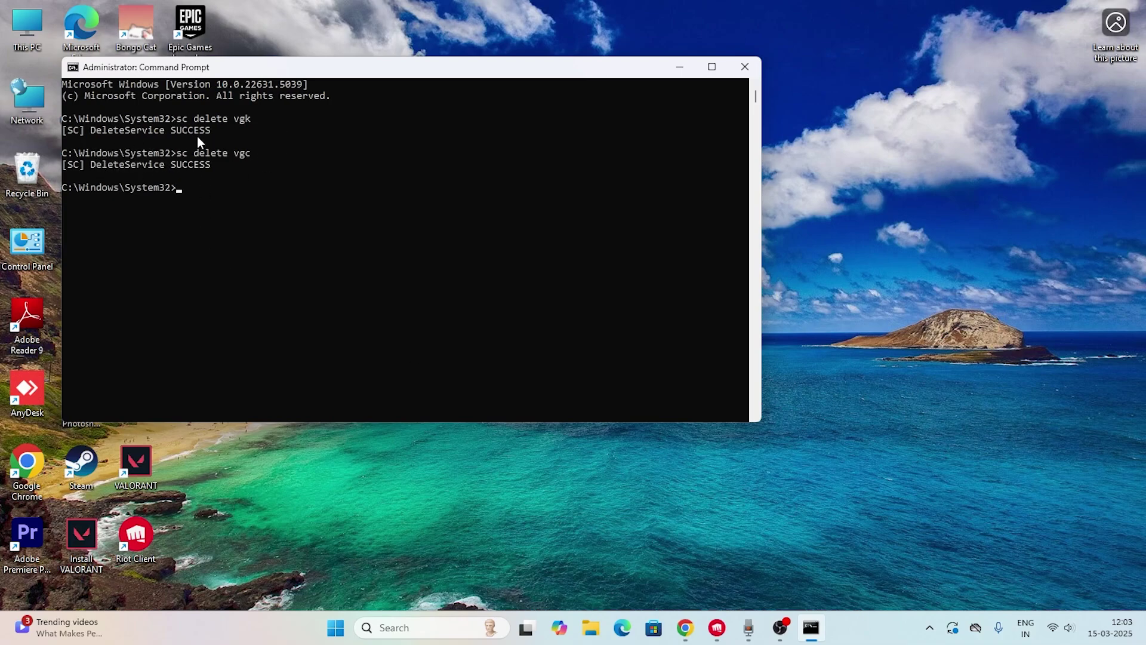
pyautogui.click(745, 67)
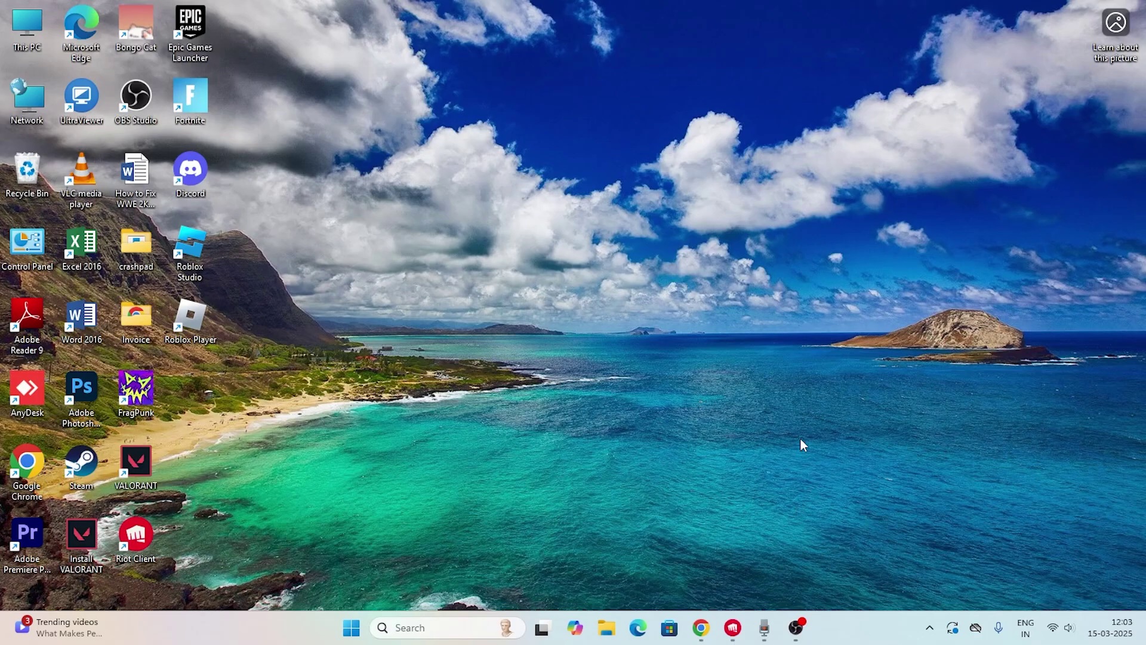
# Dismiss Search and the Start menu, then open File Explorer on its Home page
pyautogui.click(418, 627)
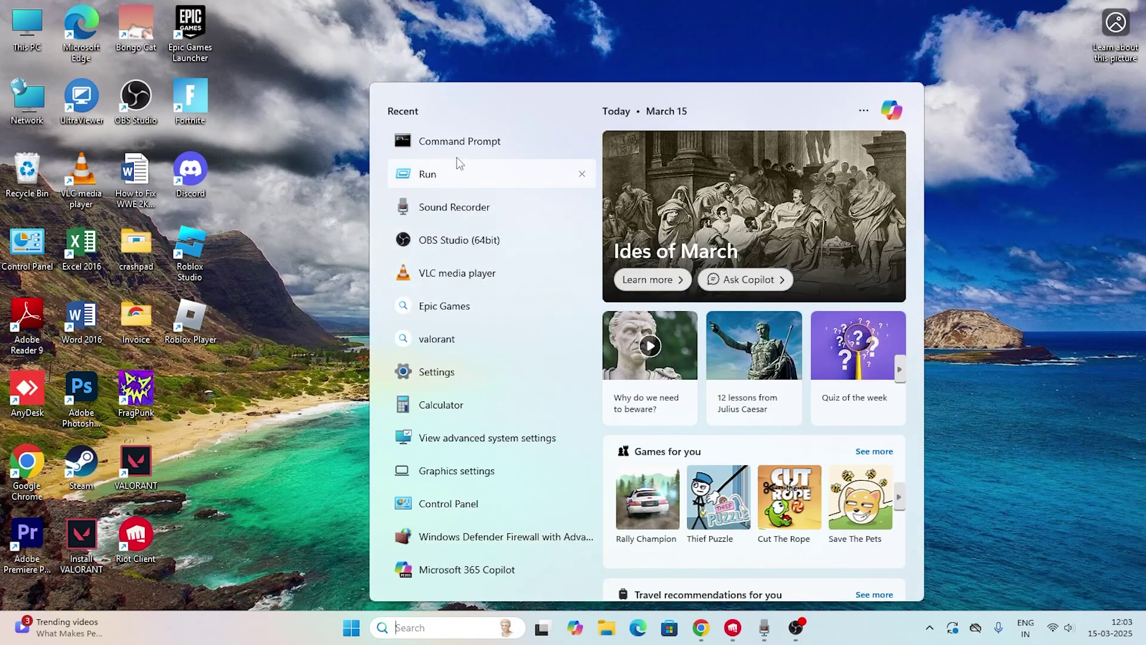
pyautogui.click(339, 188)
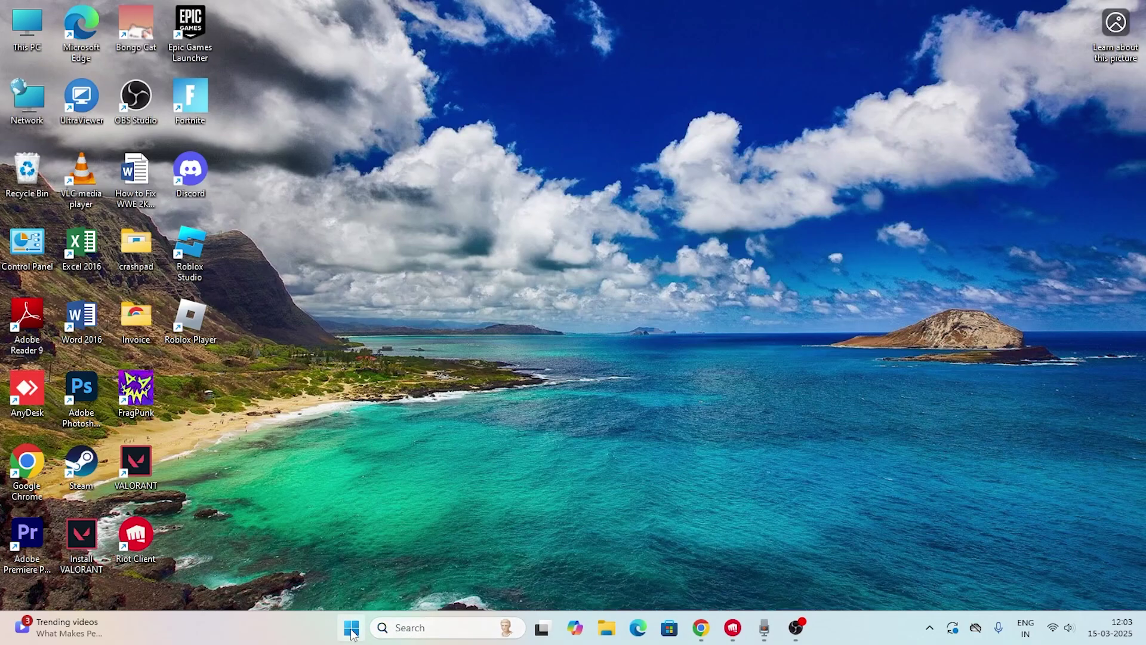
pyautogui.click(352, 631)
pyautogui.click(762, 579)
pyautogui.press('Escape')
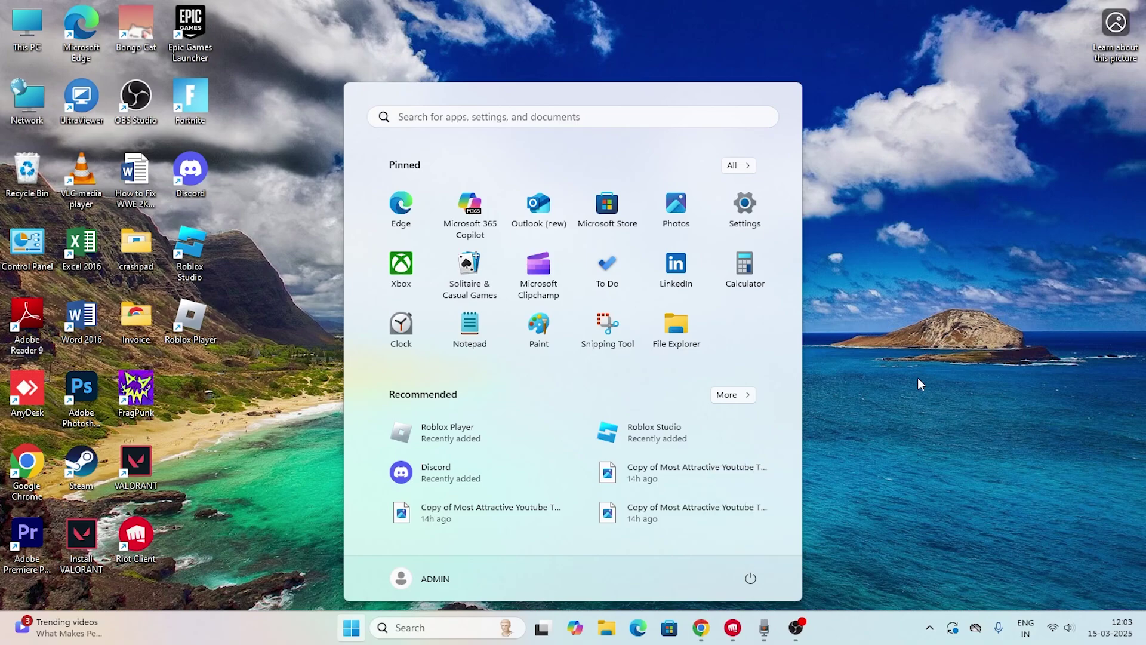
pyautogui.click(918, 377)
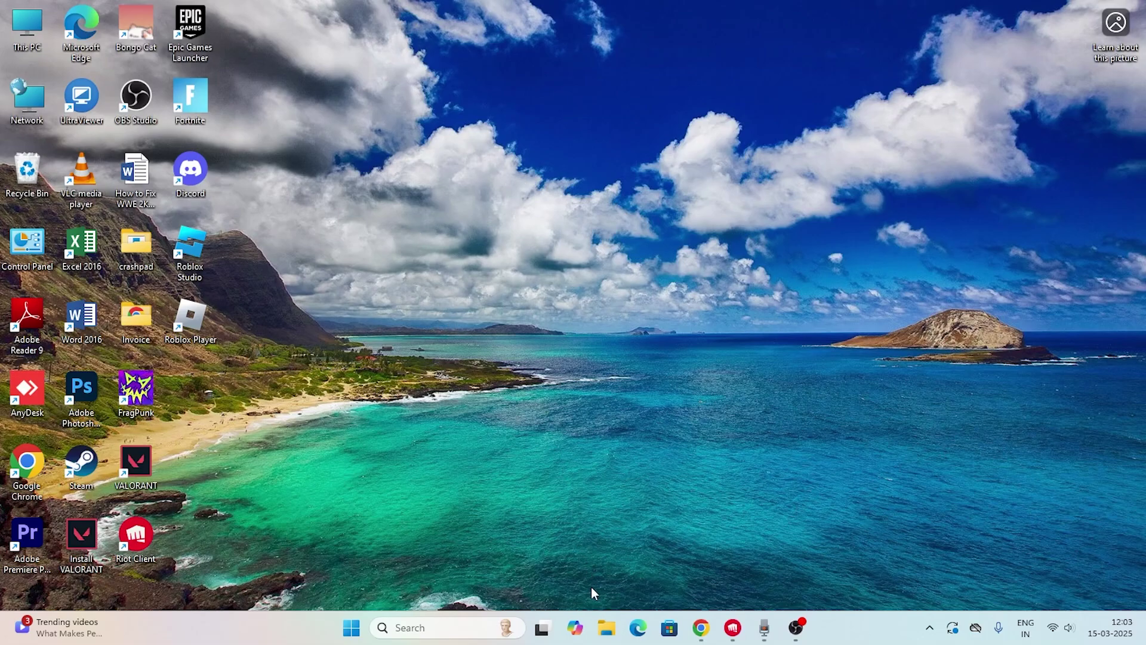
pyautogui.click(607, 628)
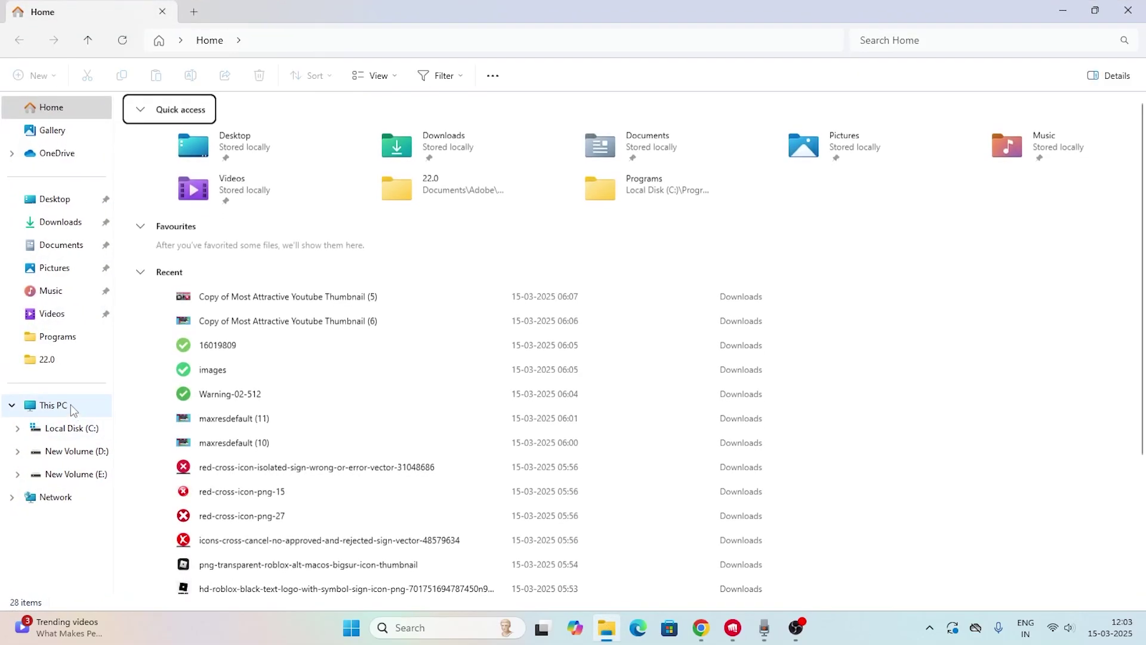
# Delete the Riot Vanguard folder from C:\Program Files
pyautogui.click(70, 404)
pyautogui.doubleClick(210, 140)
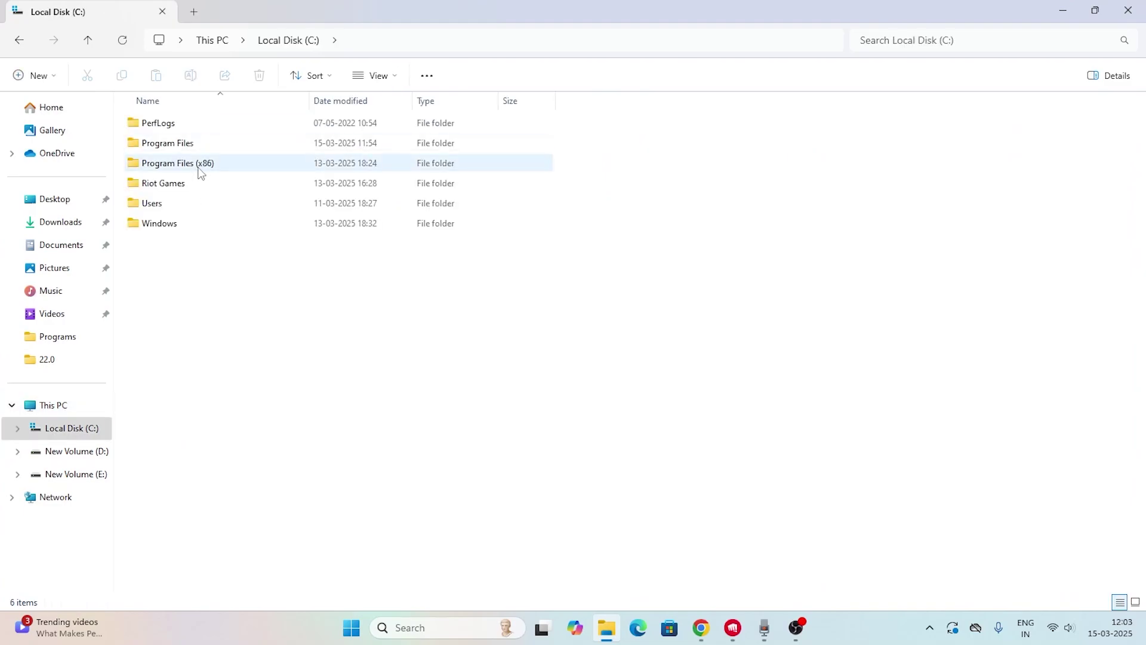
pyautogui.doubleClick(185, 146)
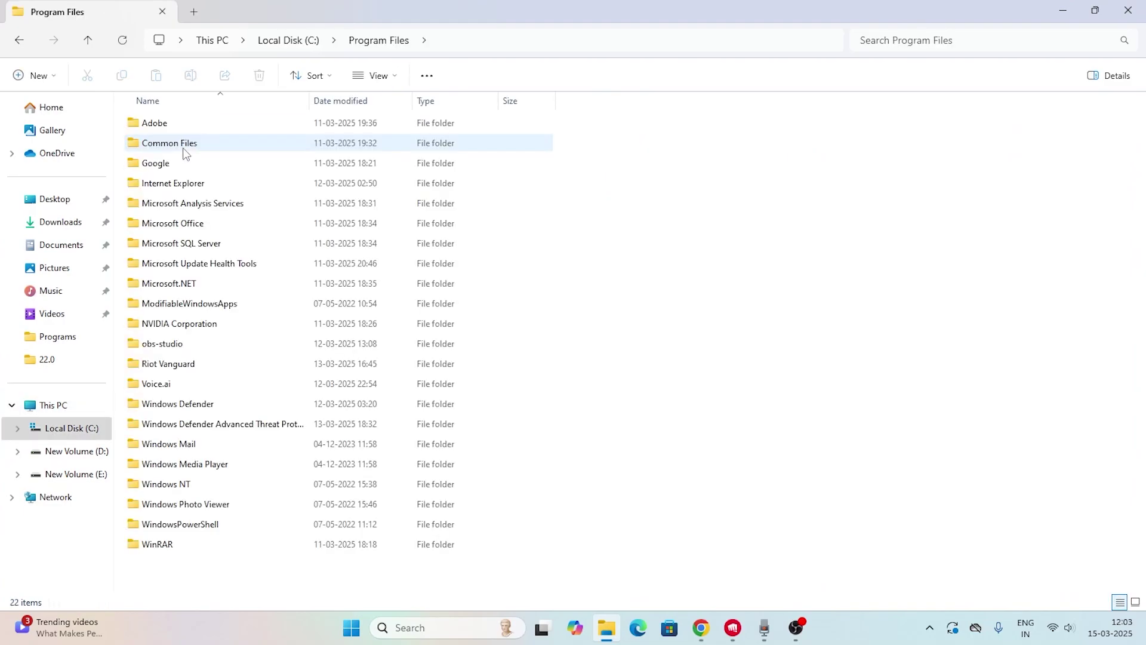
pyautogui.click(185, 368)
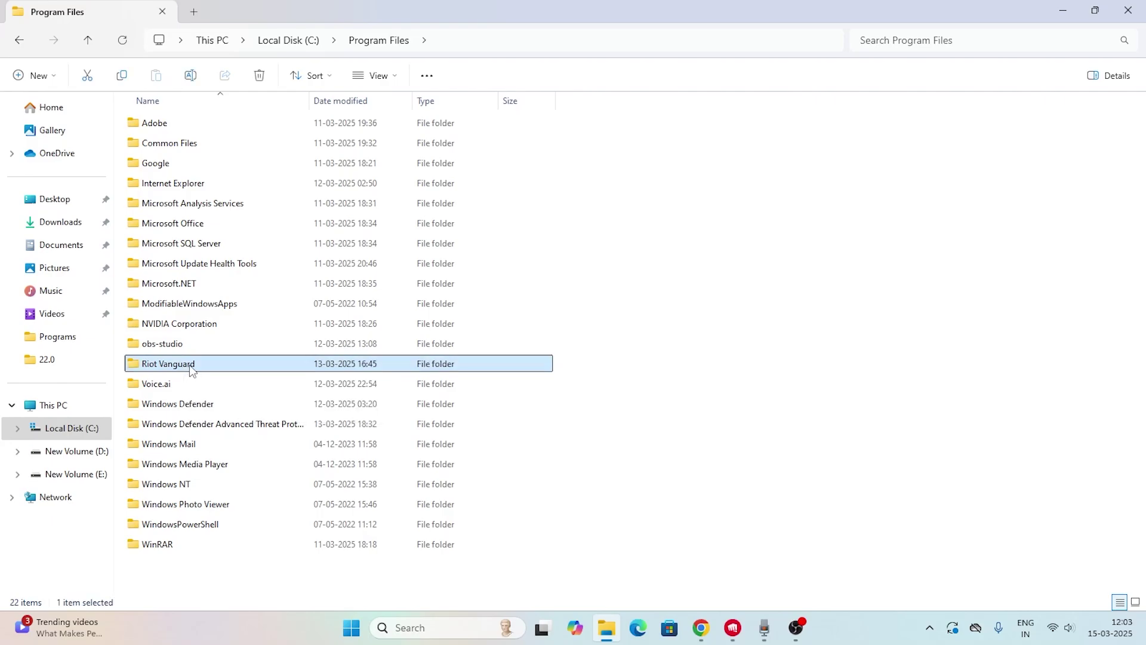
pyautogui.rightClick(189, 364)
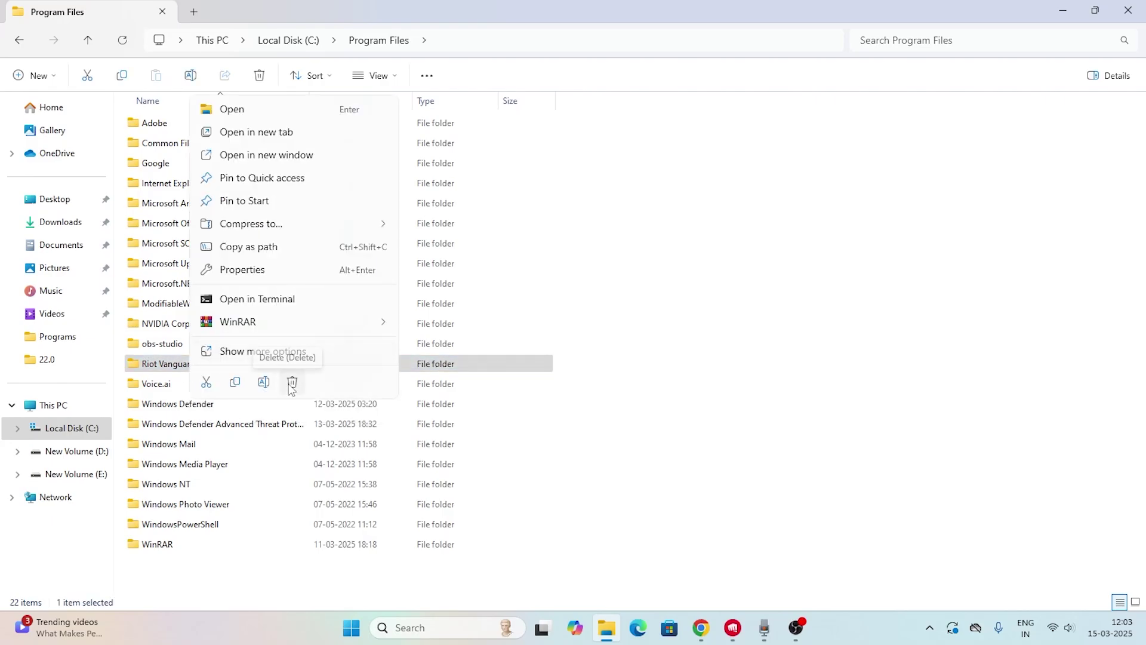
pyautogui.click(833, 454)
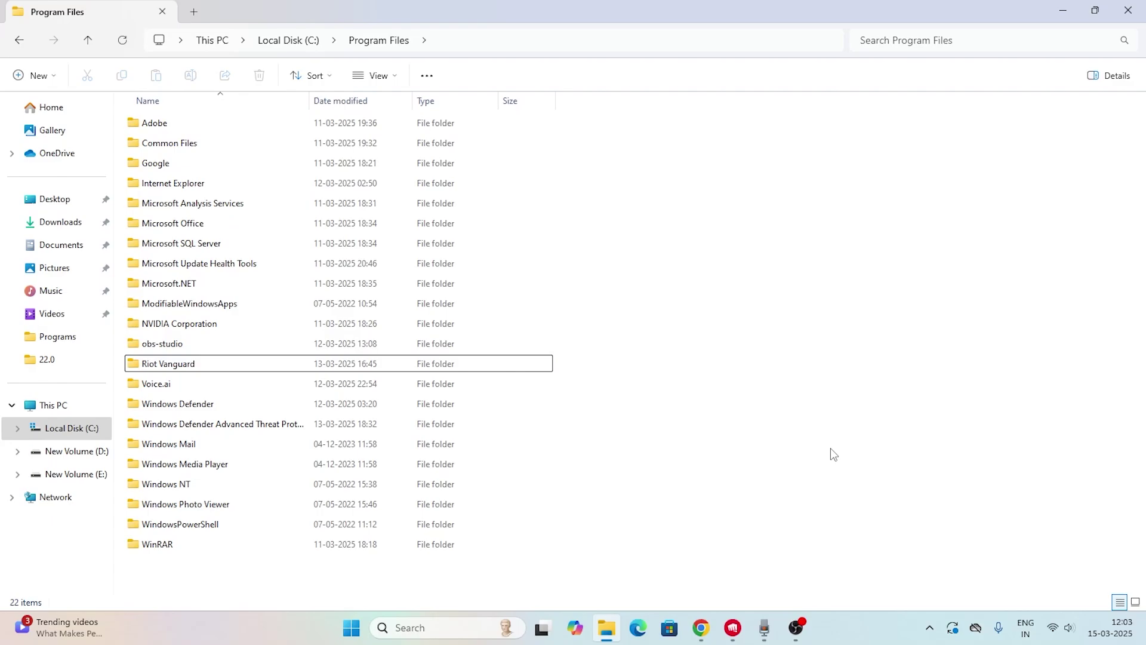
# Close File Explorer and refresh the desktop
pyautogui.click(1127, 10)
pyautogui.rightClick(290, 170)
pyautogui.click(313, 227)
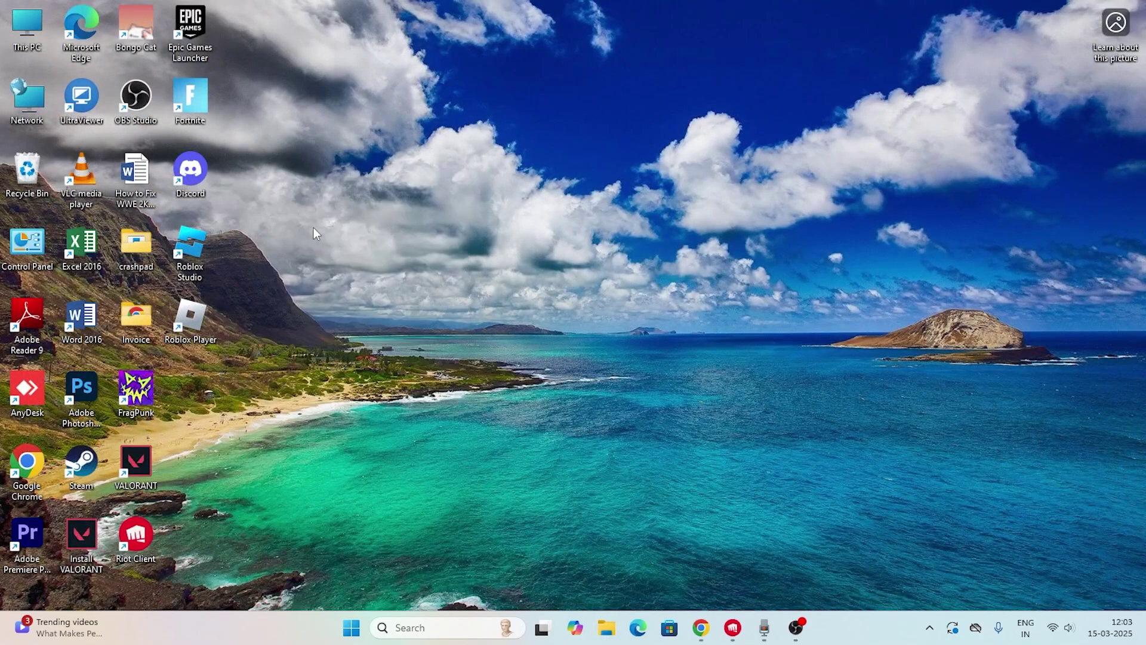
# Relaunch Riot Client from the taskbar to reach its VALORANT page
pyautogui.click(733, 627)
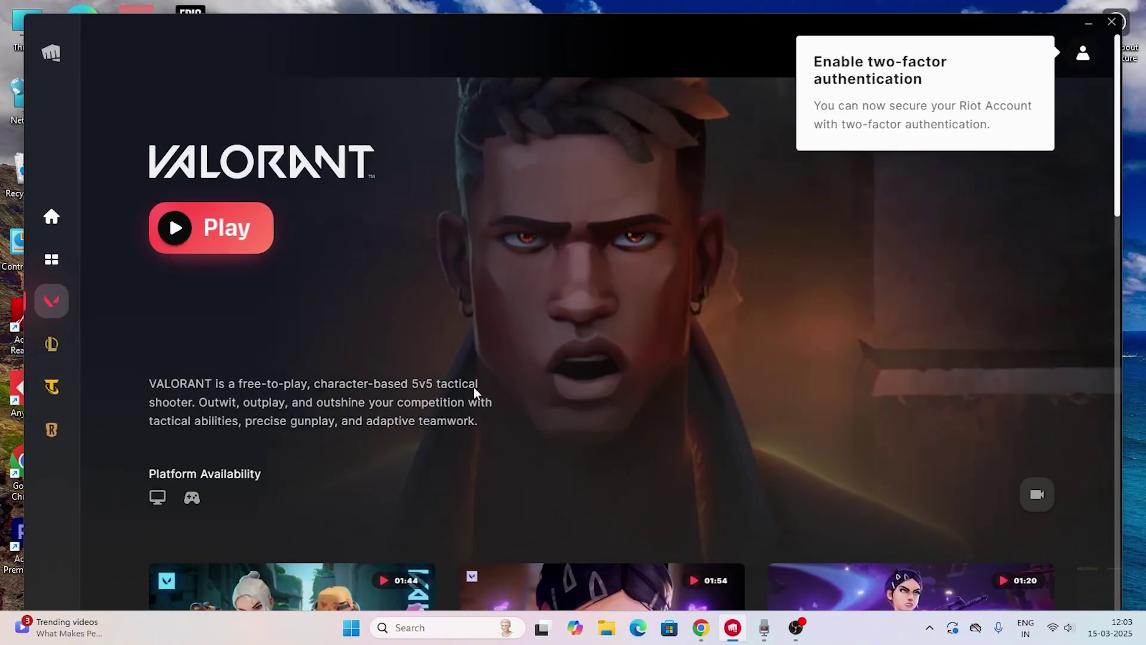